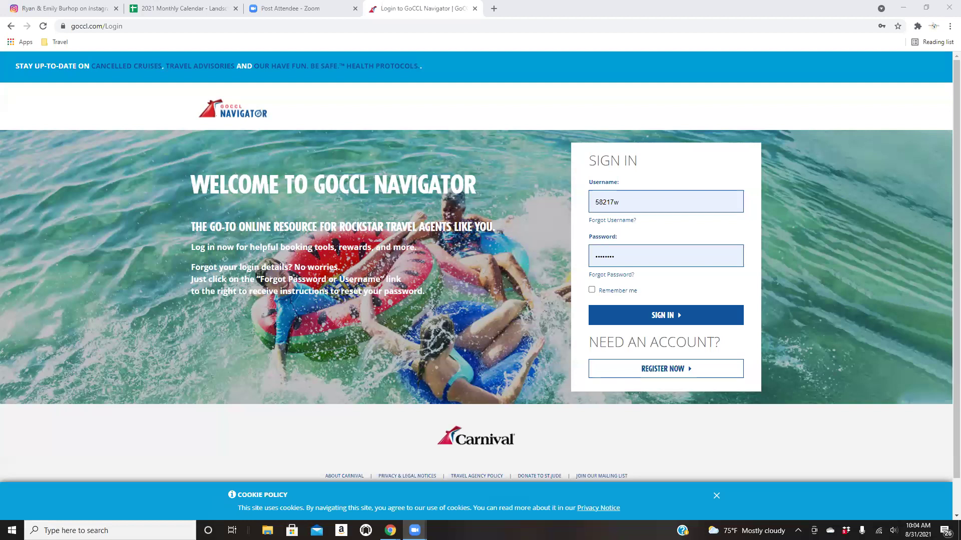
# Browse the Travel bookmarks folder's Suppliers entries, then dismiss them back to the filled-in sign-in page.
pyautogui.click(59, 42)
pyautogui.moveTo(65, 80)
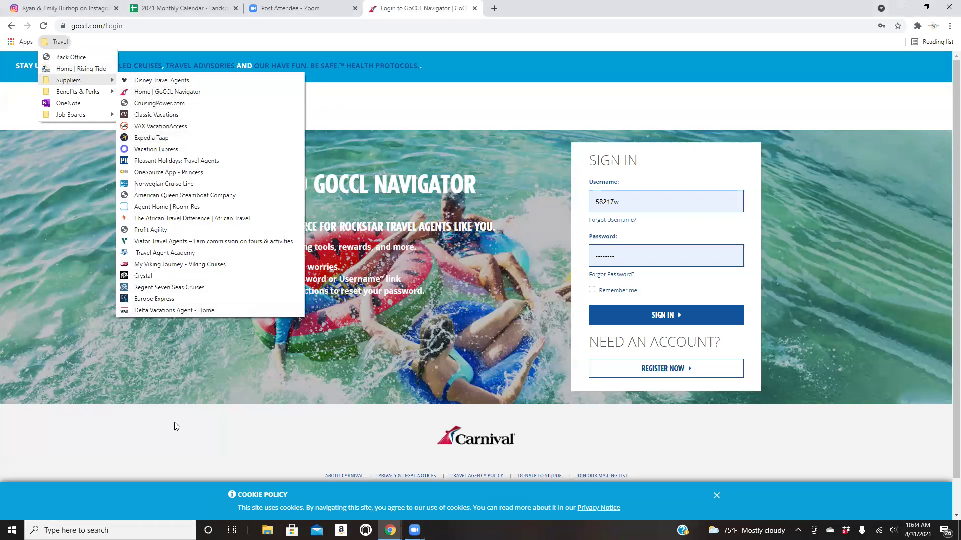
pyautogui.click(189, 437)
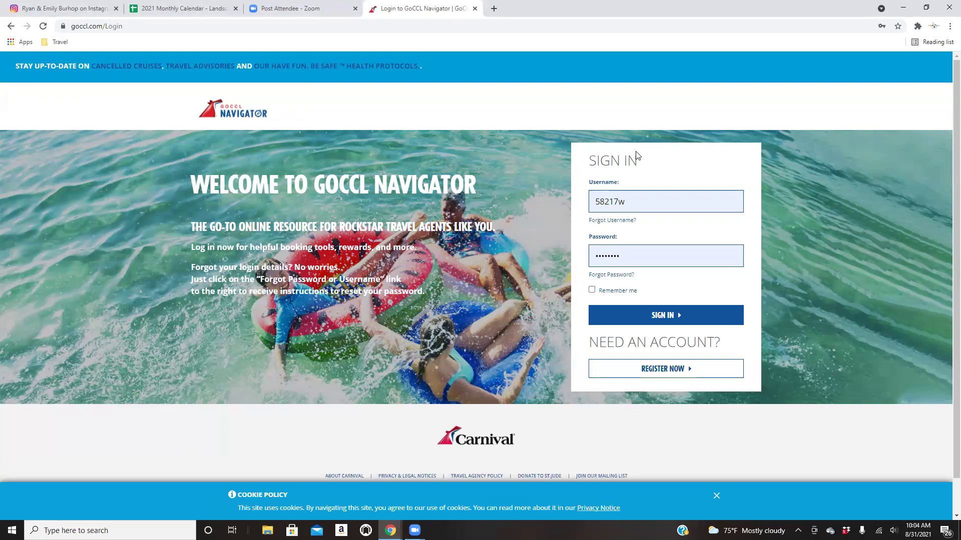
# Sign in to the agent account and scroll down the GoCCL home page.
pyautogui.click(647, 318)
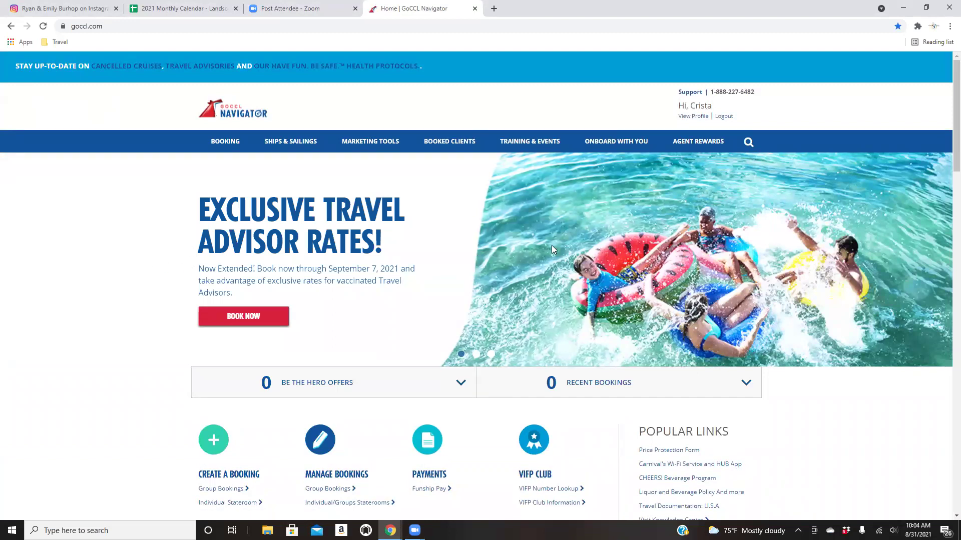
pyautogui.scroll(-1, 548, 249)
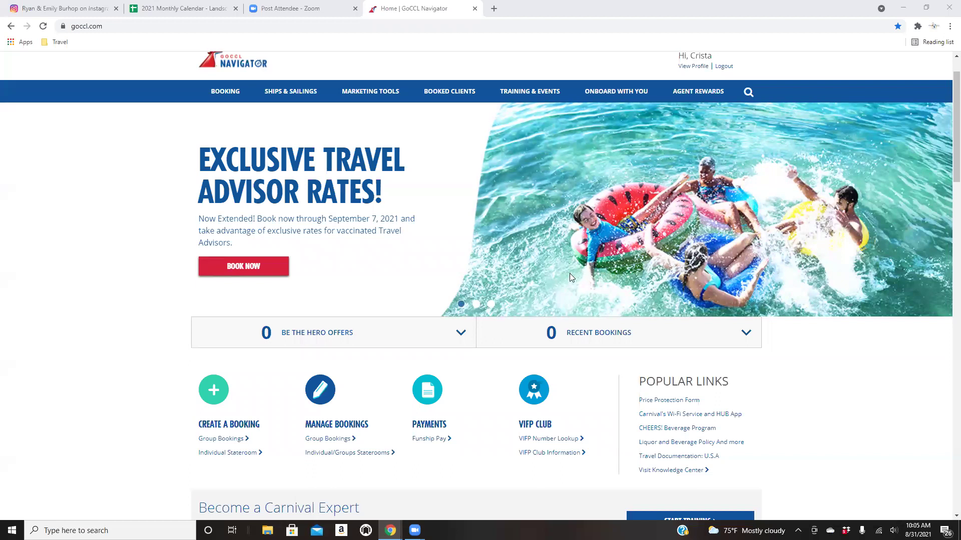
pyautogui.moveTo(288, 93)
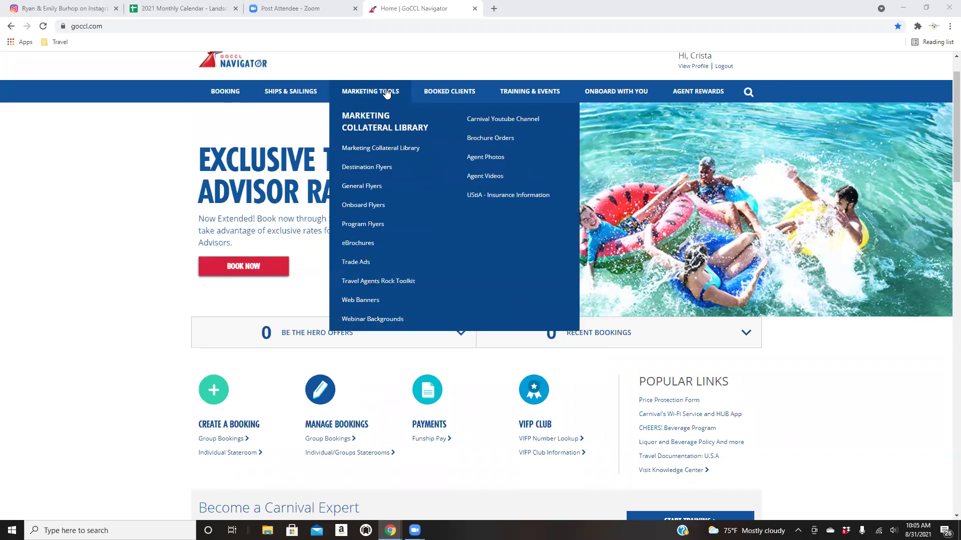
pyautogui.moveTo(428, 93)
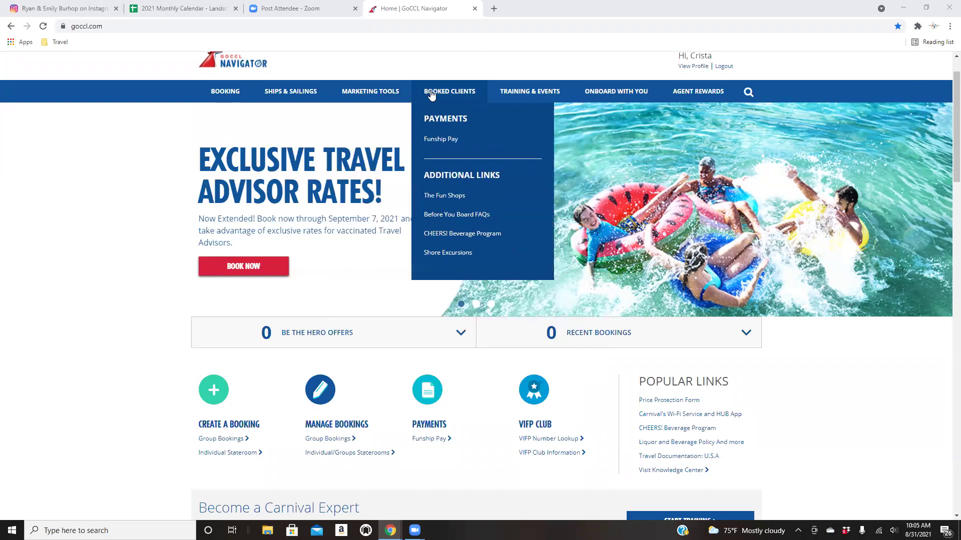
pyautogui.moveTo(526, 97)
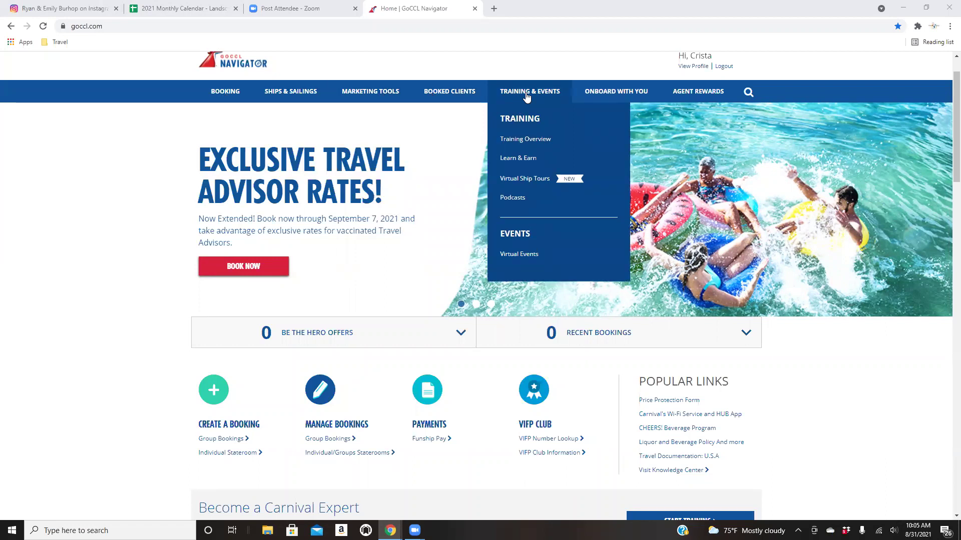
pyautogui.moveTo(633, 86)
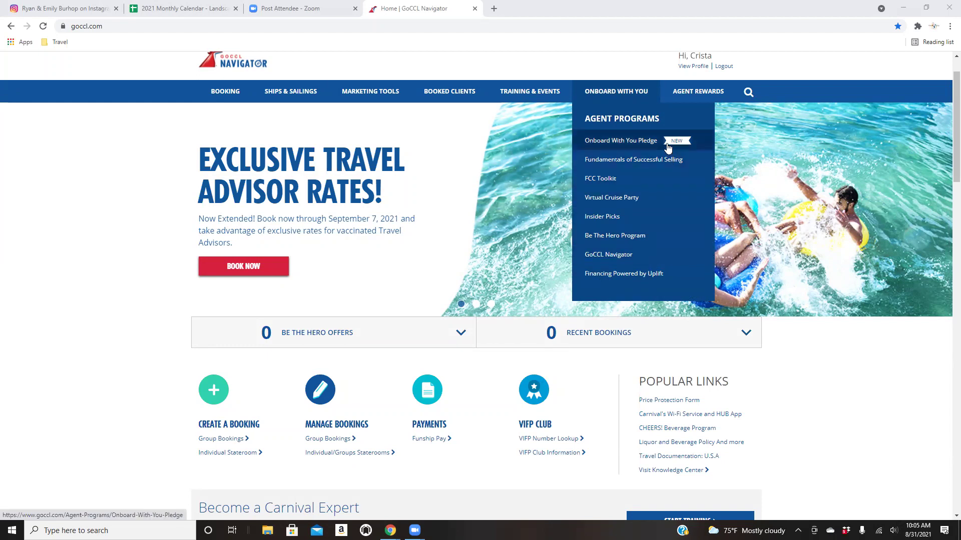
pyautogui.moveTo(701, 96)
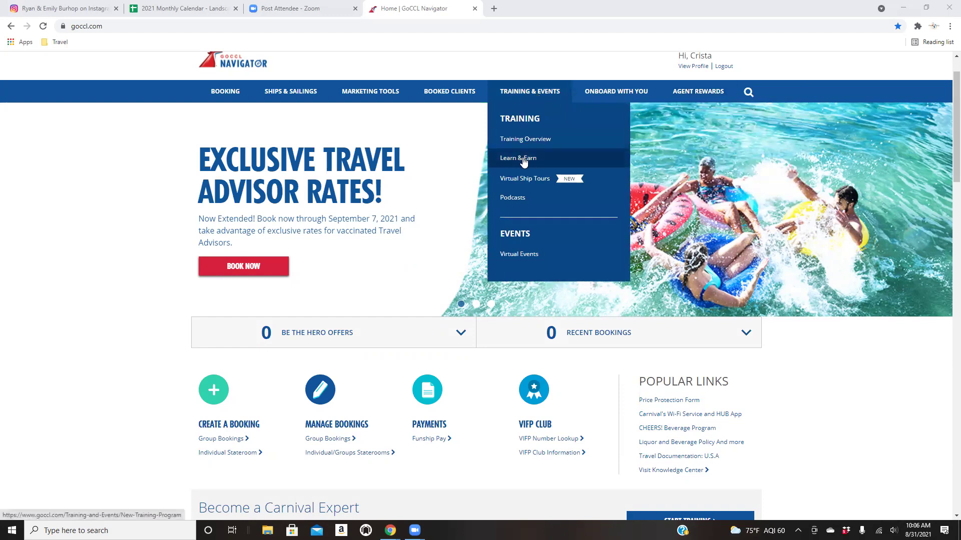
pyautogui.moveTo(325, 98)
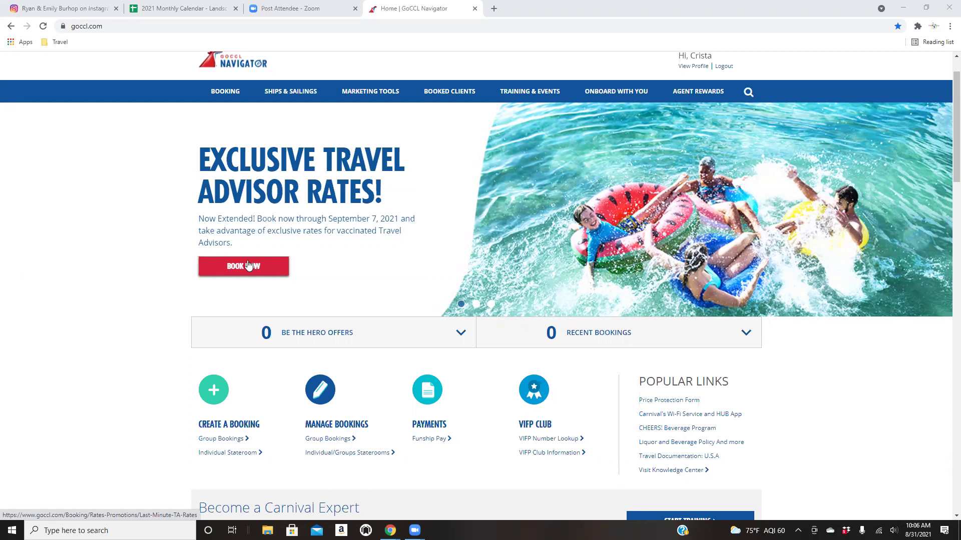
# Open the Exclusive Travel Advisor Rates offer from the home banner's BOOK NOW and scroll its details.
pyautogui.click(250, 266)
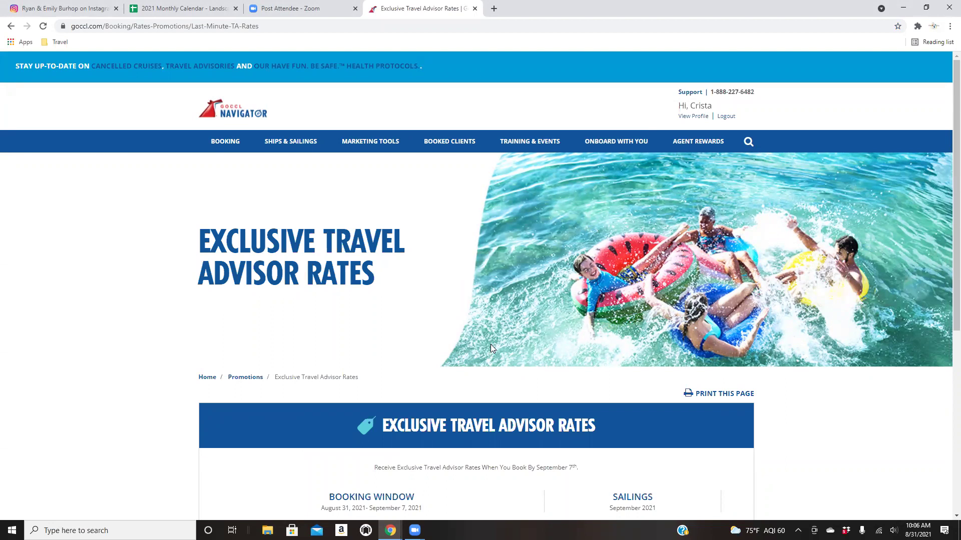
pyautogui.scroll(-2, 339, 286)
pyautogui.scroll(-2, 339, 290)
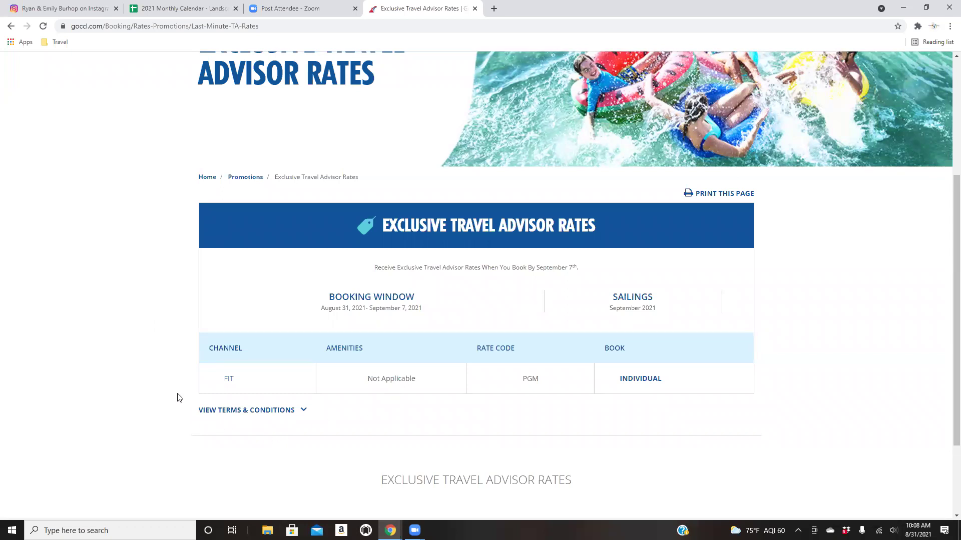
pyautogui.scroll(-2, 194, 317)
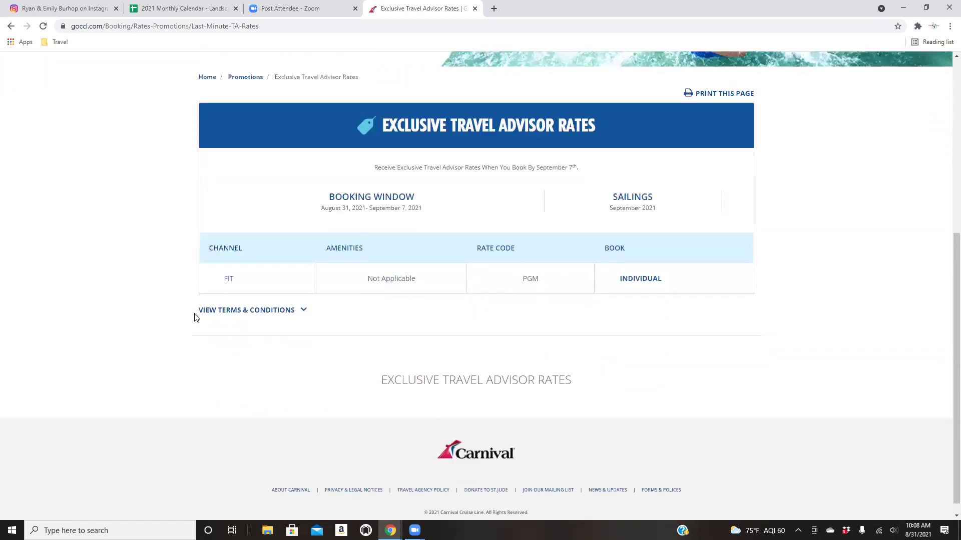
pyautogui.scroll(6, 194, 316)
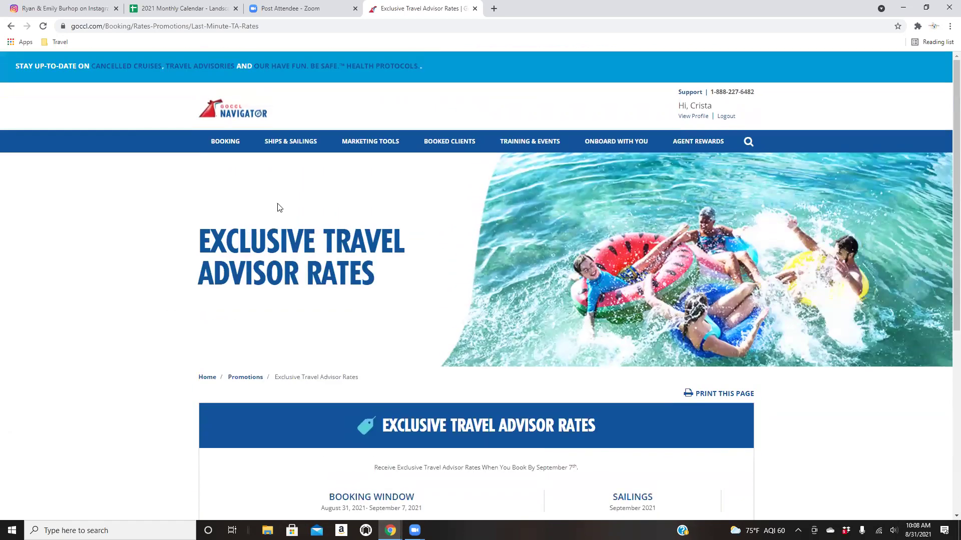
# Start a new Individual Stateroom booking from the BOOKING menu's Create Booking section.
pyautogui.moveTo(210, 146)
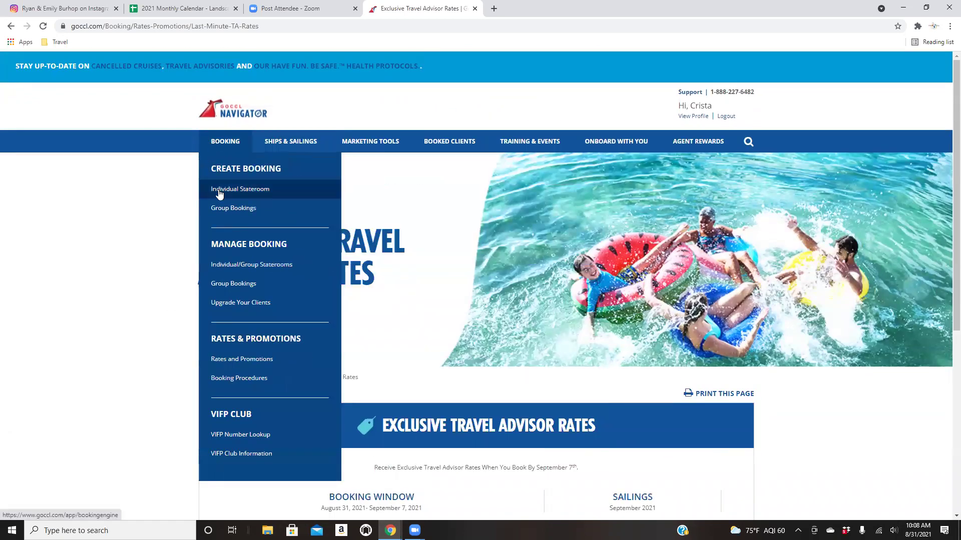
pyautogui.click(218, 191)
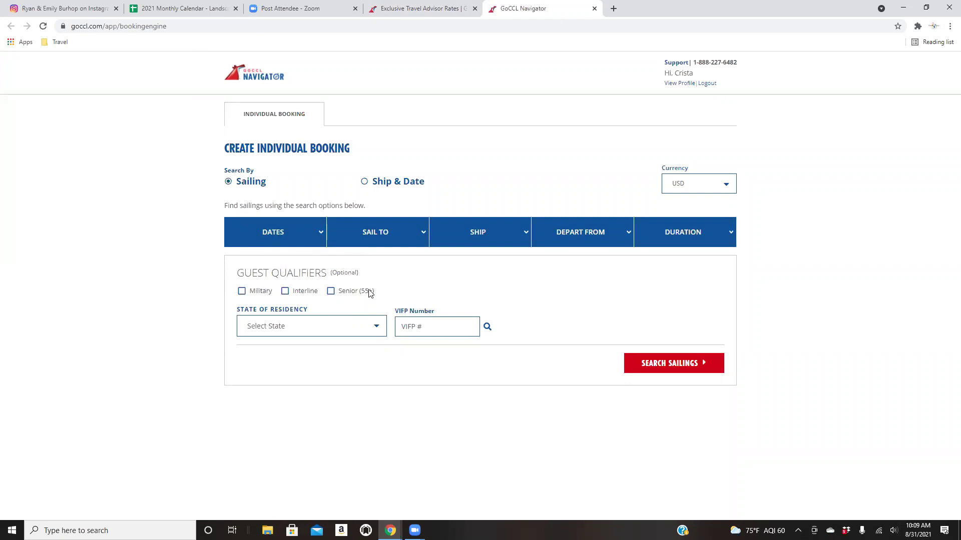
# Set State of Residency to California and fill in the guest's saved VIFP number.
pyautogui.click(322, 326)
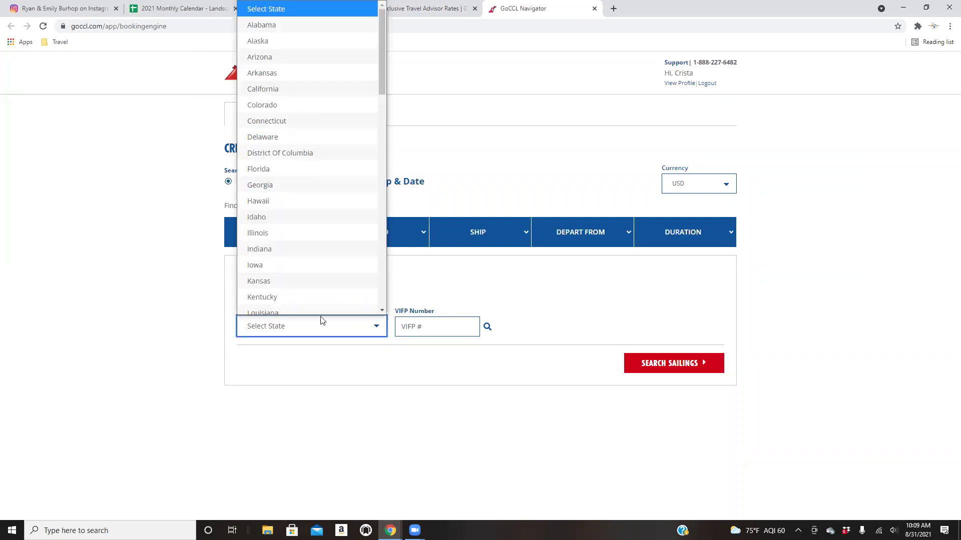
pyautogui.click(324, 81)
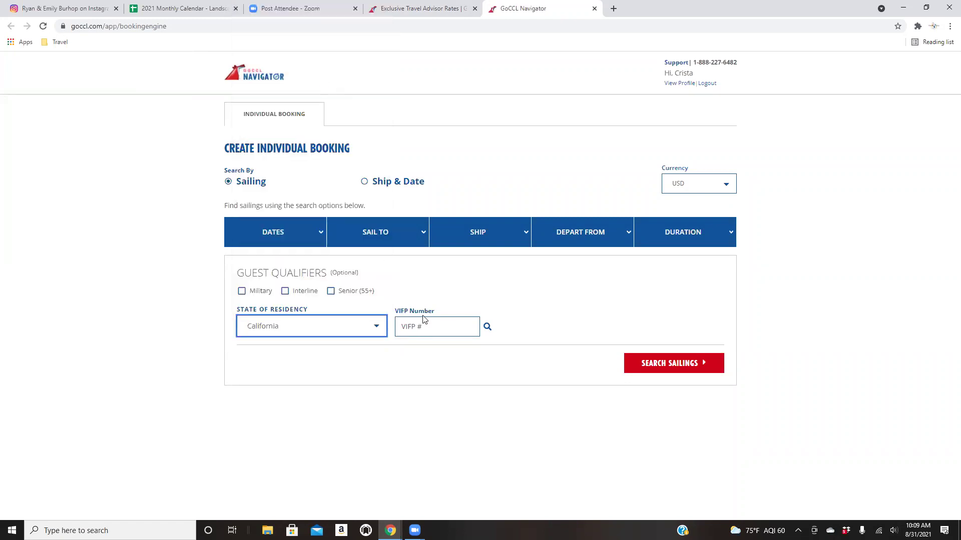
pyautogui.click(445, 325)
pyautogui.click(420, 350)
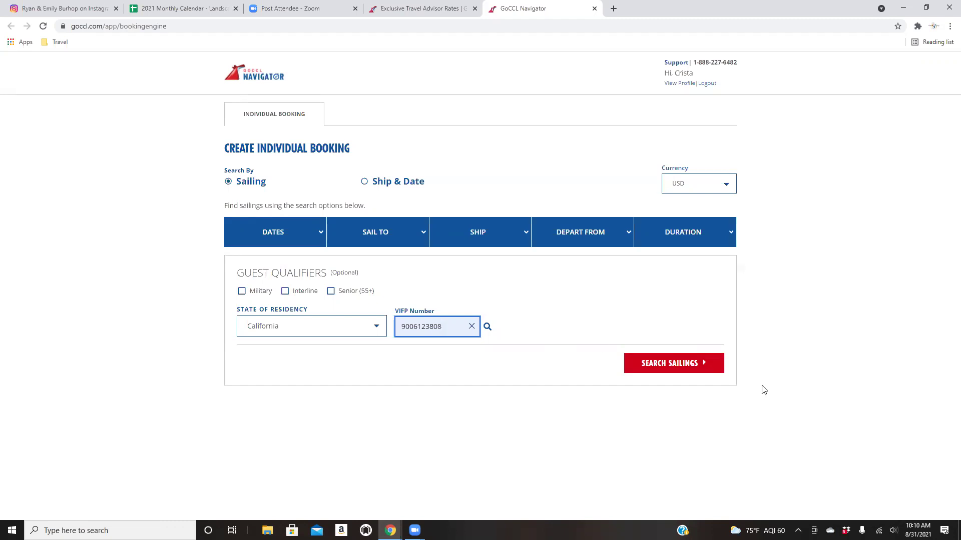
# Run the sailing search and raise the guest count from 2 to 4.
pyautogui.click(647, 365)
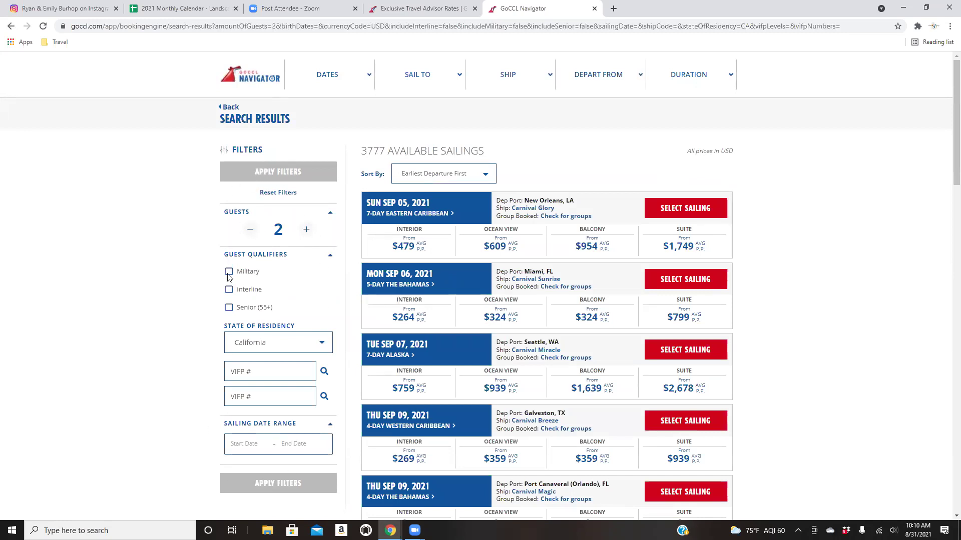
pyautogui.click(305, 230)
pyautogui.click(306, 229)
pyautogui.scroll(-2, 192, 271)
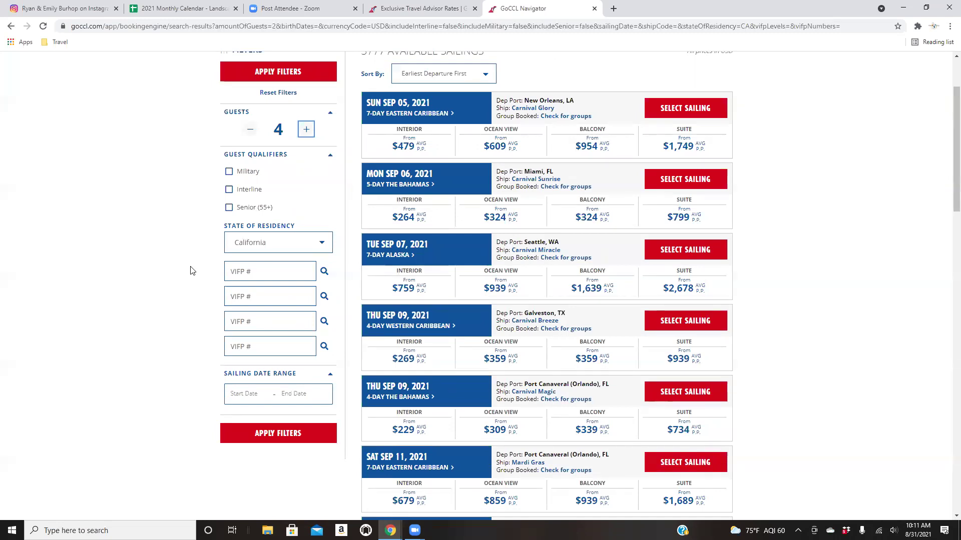
pyautogui.scroll(2, 195, 256)
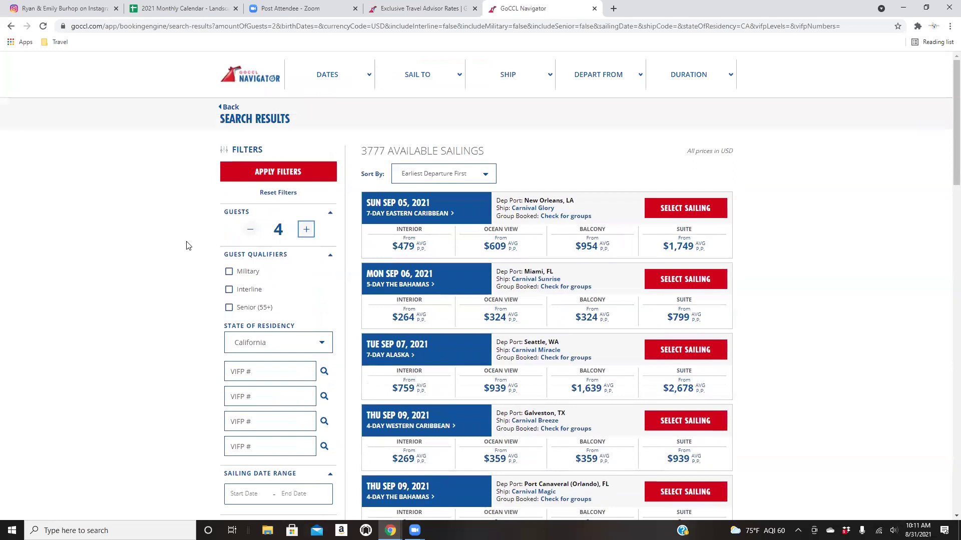
pyautogui.scroll(-1, 189, 288)
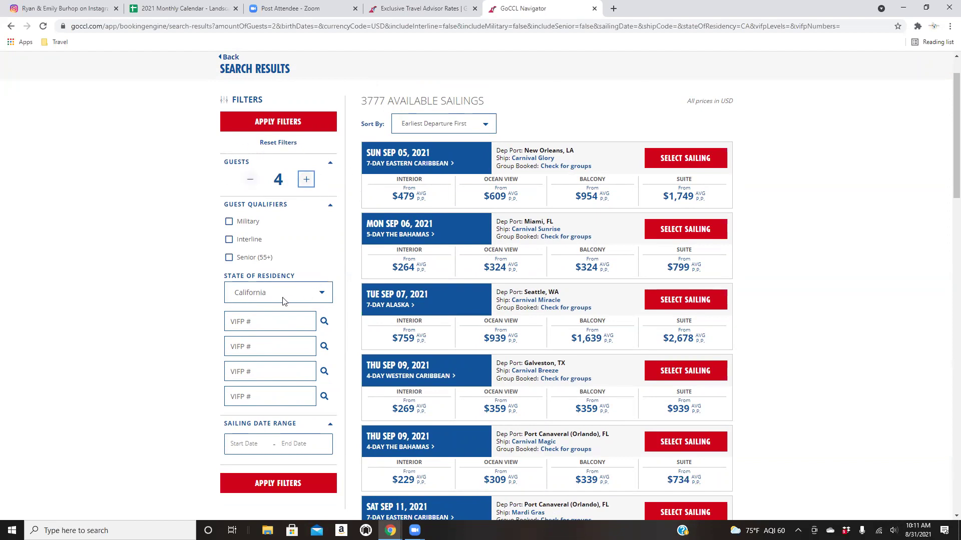
# Open the VIFP Guest Lookup for the first guest and enter their first and last name.
pyautogui.click(325, 323)
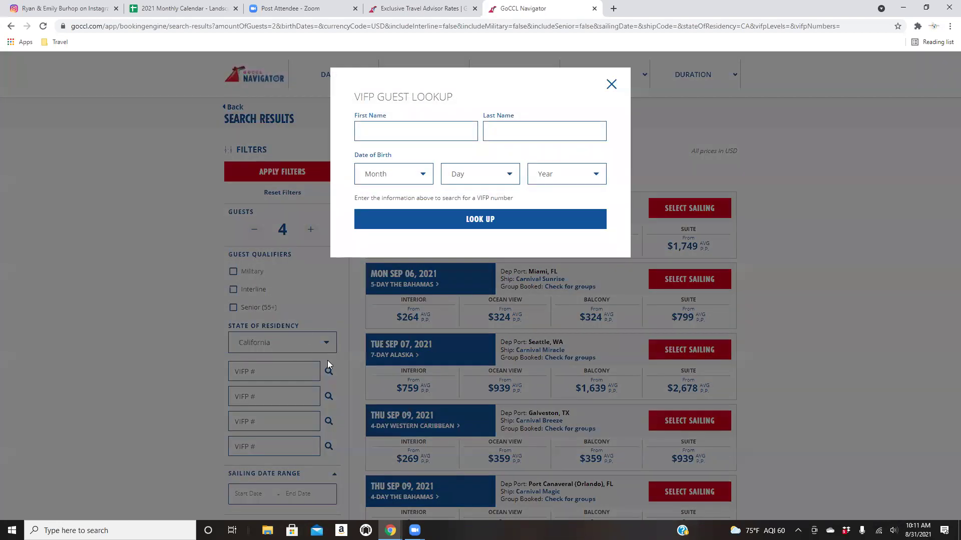
pyautogui.click(424, 134)
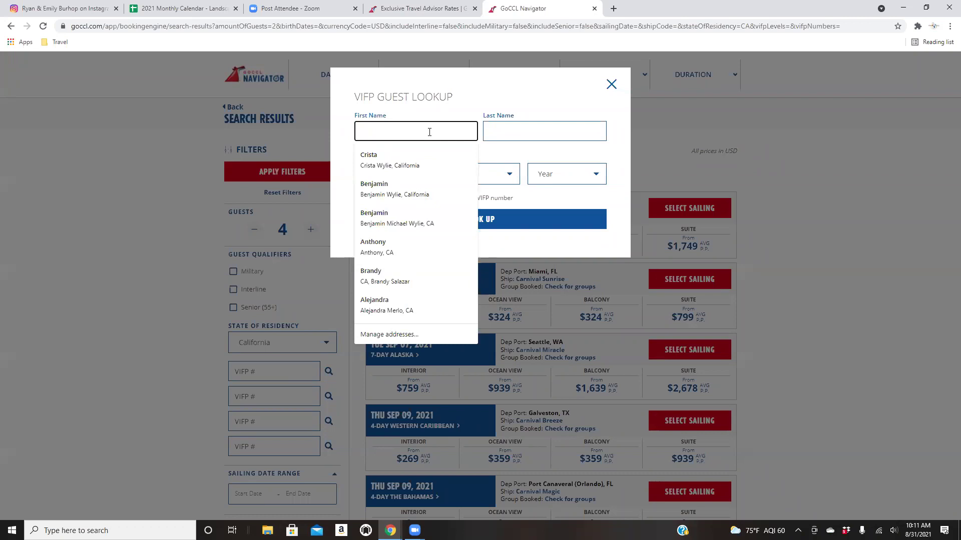
pyautogui.write('Benjamin')
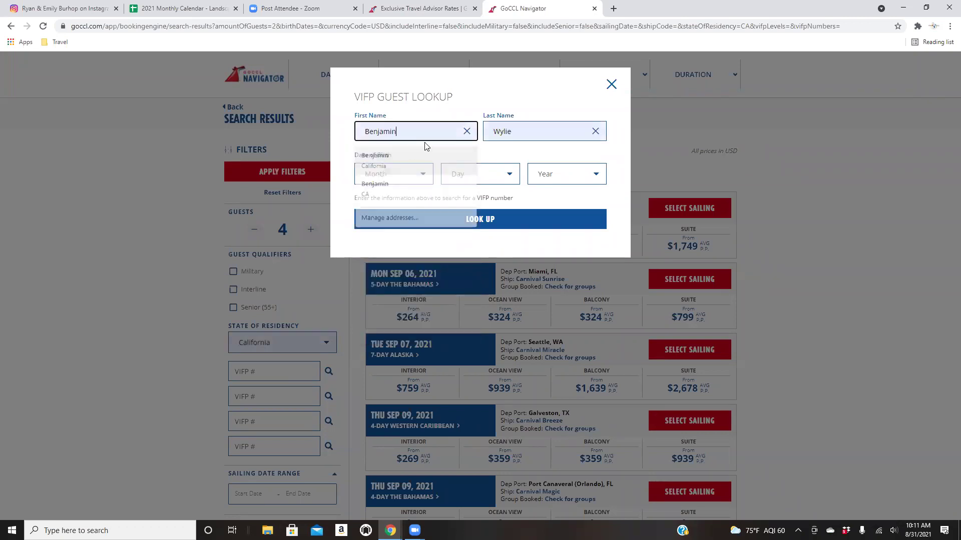
pyautogui.click(420, 149)
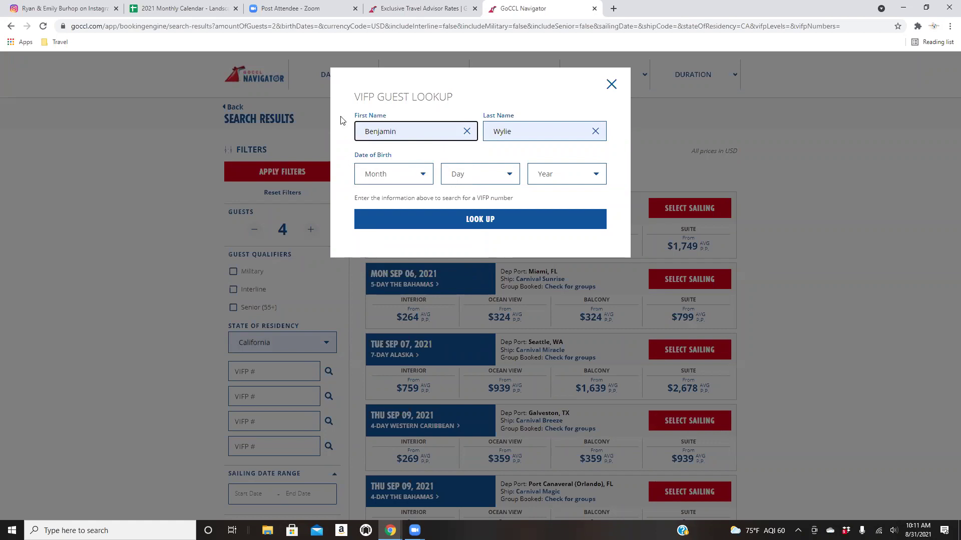
pyautogui.click(384, 178)
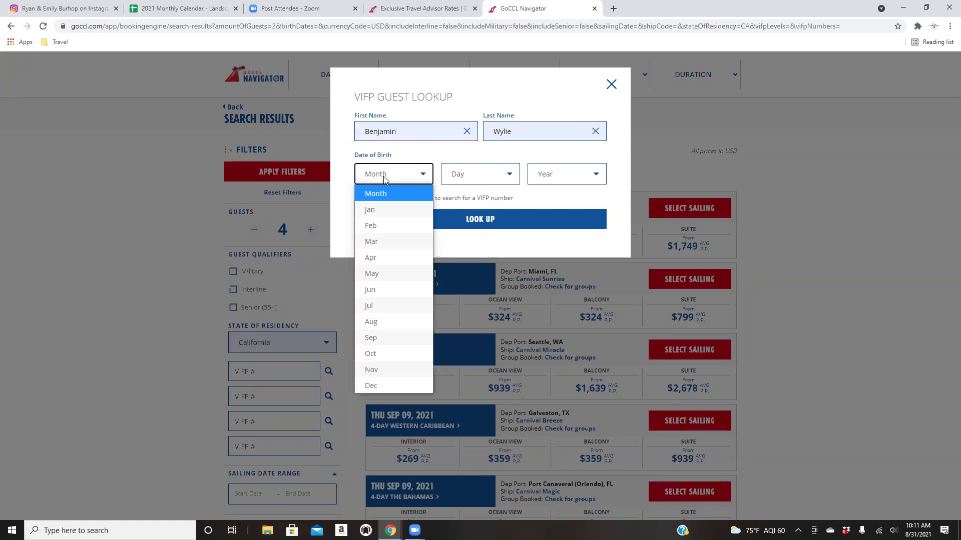
pyautogui.click(379, 210)
pyautogui.click(457, 178)
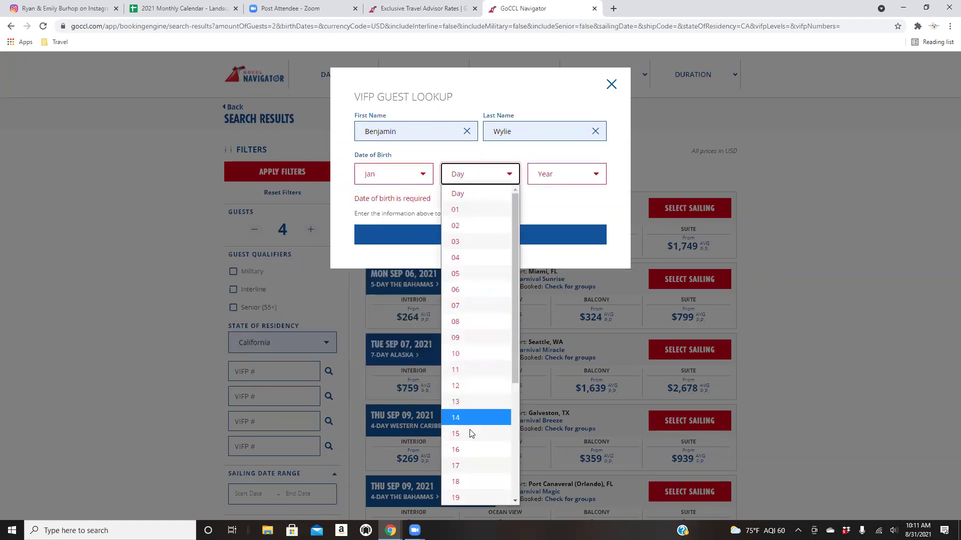
pyautogui.scroll(-2, 469, 435)
pyautogui.click(470, 413)
pyautogui.click(559, 175)
pyautogui.scroll(-4, 555, 435)
pyautogui.scroll(-12, 554, 439)
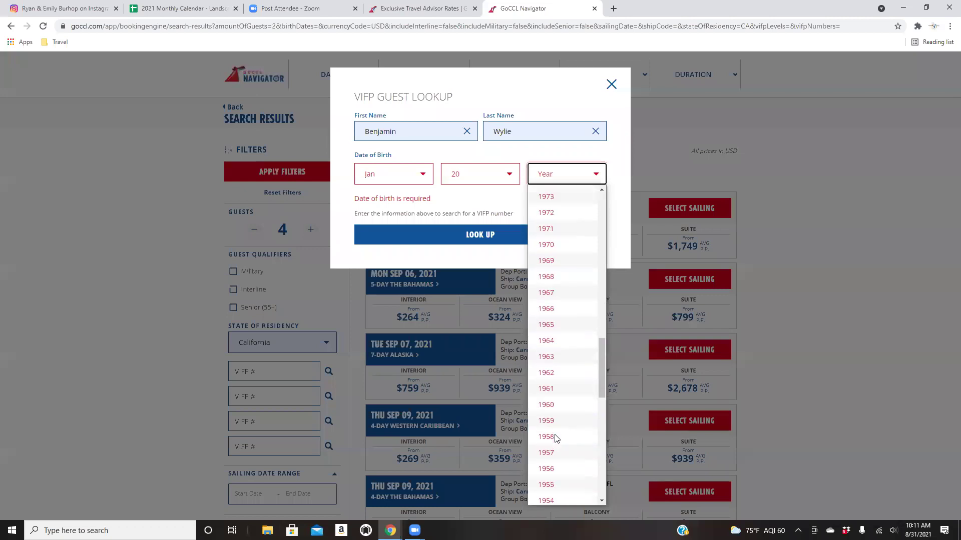
pyautogui.scroll(6, 555, 438)
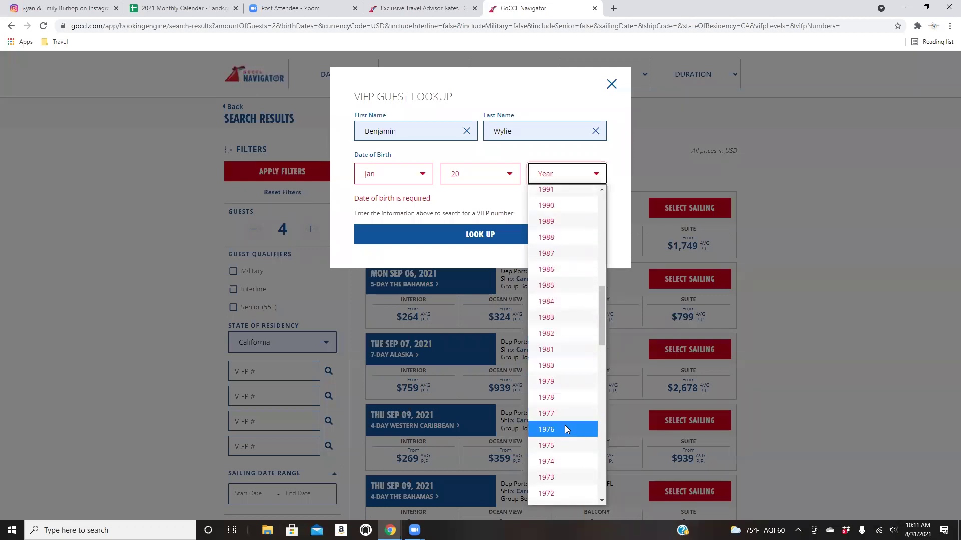
pyautogui.click(566, 442)
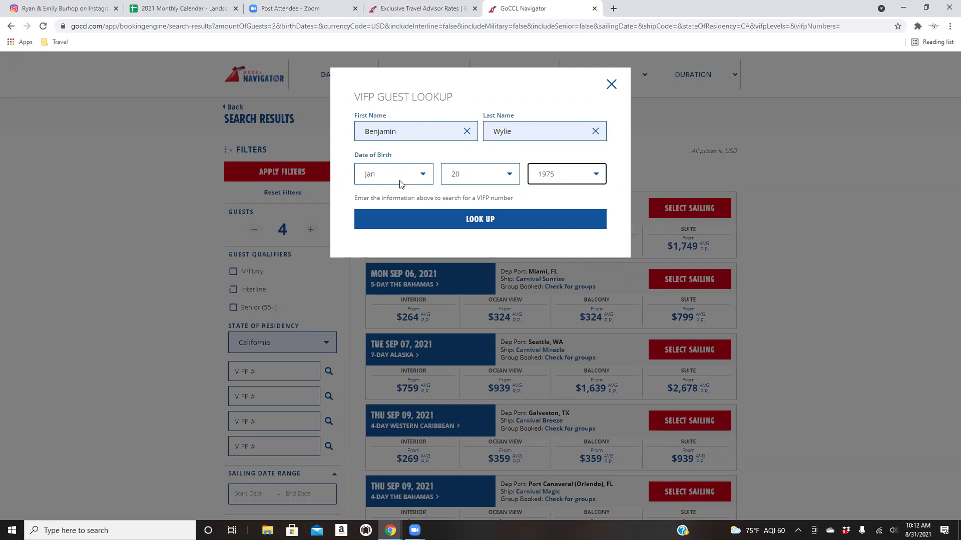
# Look up the first guest's VIFP record and add the number to the first VIFP field.
pyautogui.click(520, 221)
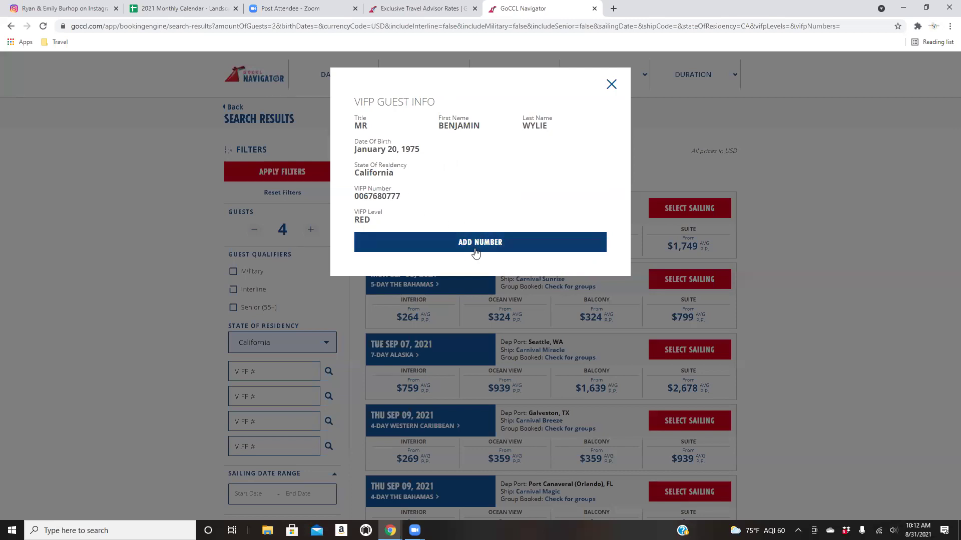
pyautogui.click(501, 247)
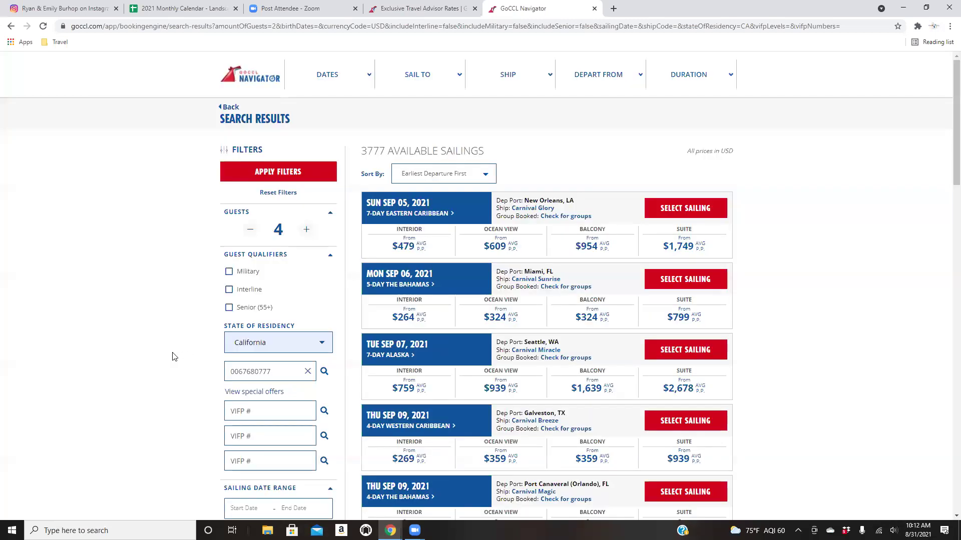
pyautogui.scroll(-2, 186, 352)
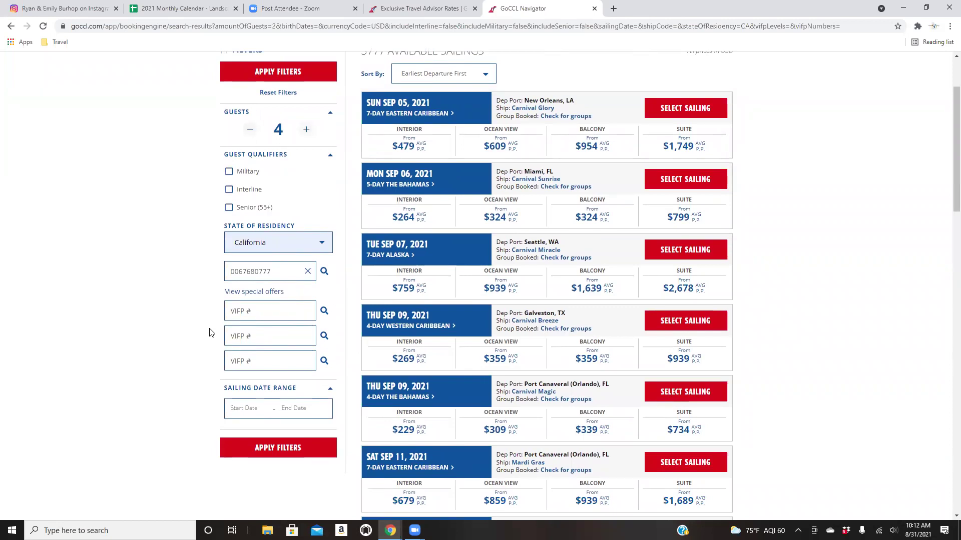
# Open the VIFP Guest Lookup for the second guest and enter her first and last name.
pyautogui.click(266, 314)
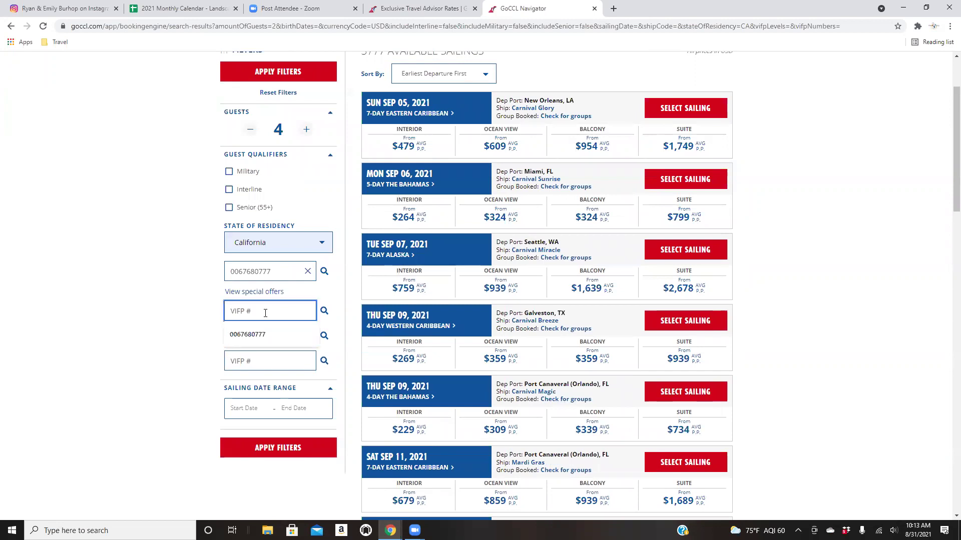
pyautogui.click(324, 310)
pyautogui.click(410, 129)
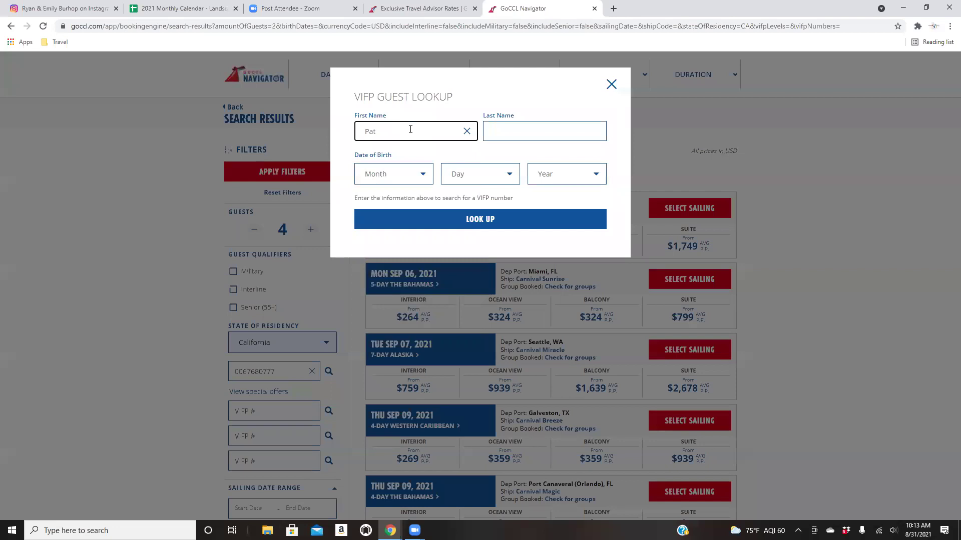
pyautogui.press('Tab')
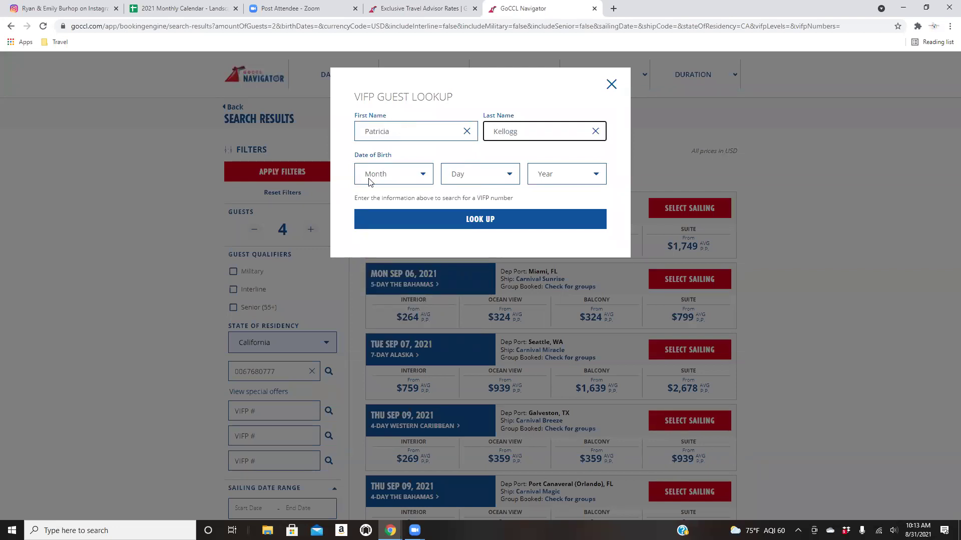
pyautogui.click(376, 182)
pyautogui.click(361, 255)
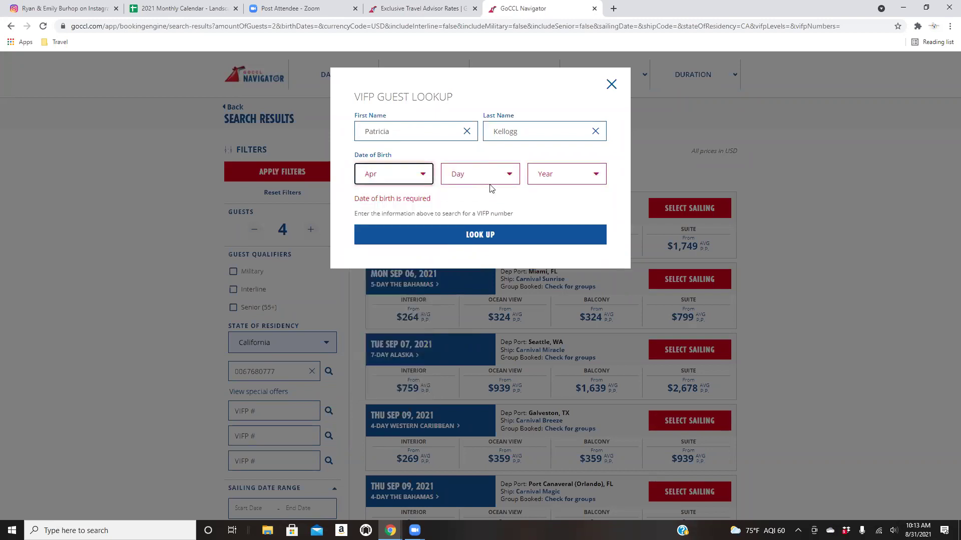
pyautogui.click(489, 181)
pyautogui.click(478, 320)
pyautogui.click(561, 179)
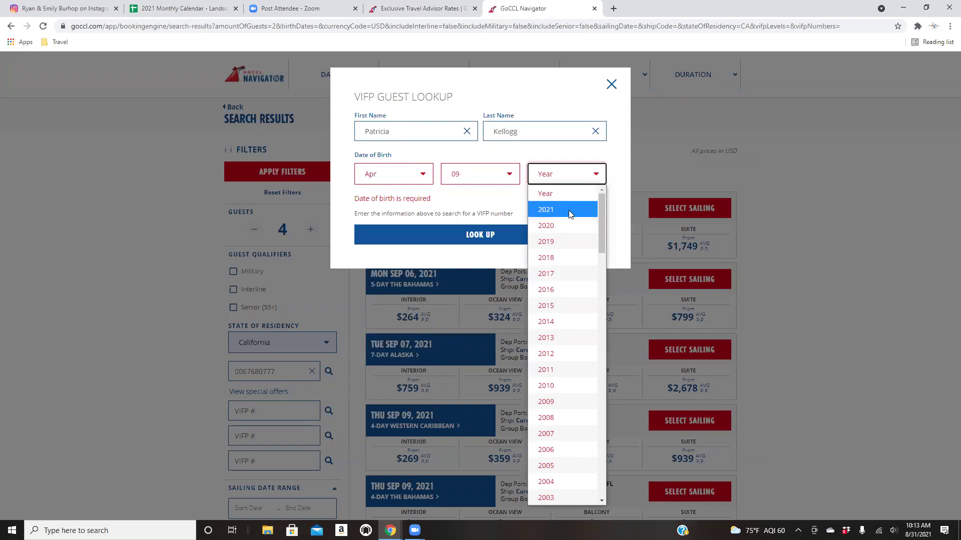
pyautogui.scroll(-4, 567, 306)
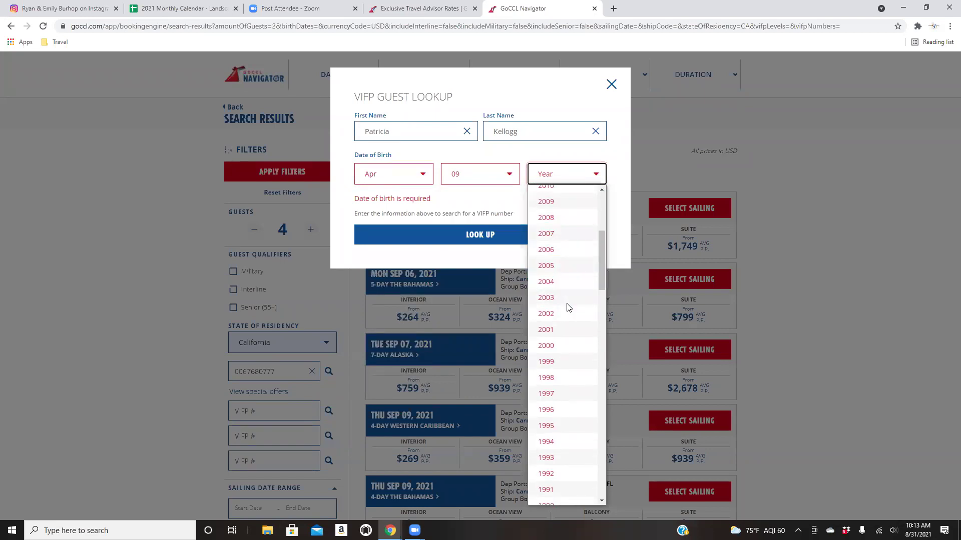
pyautogui.scroll(-14, 568, 308)
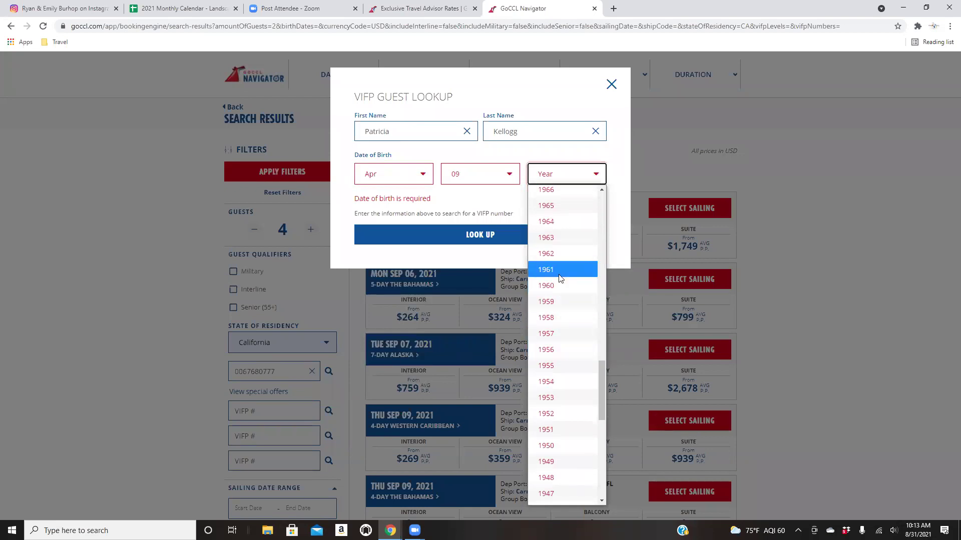
pyautogui.scroll(8, 562, 279)
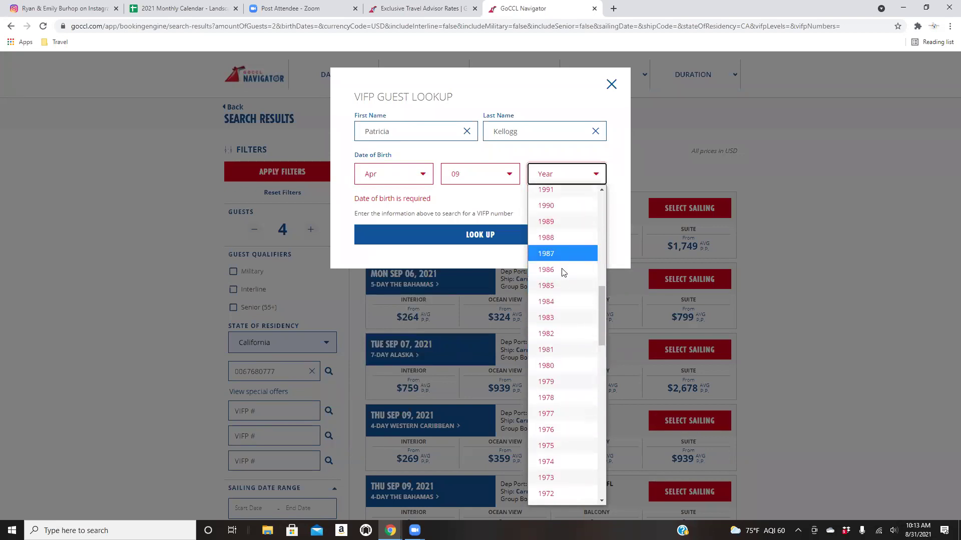
pyautogui.click(550, 380)
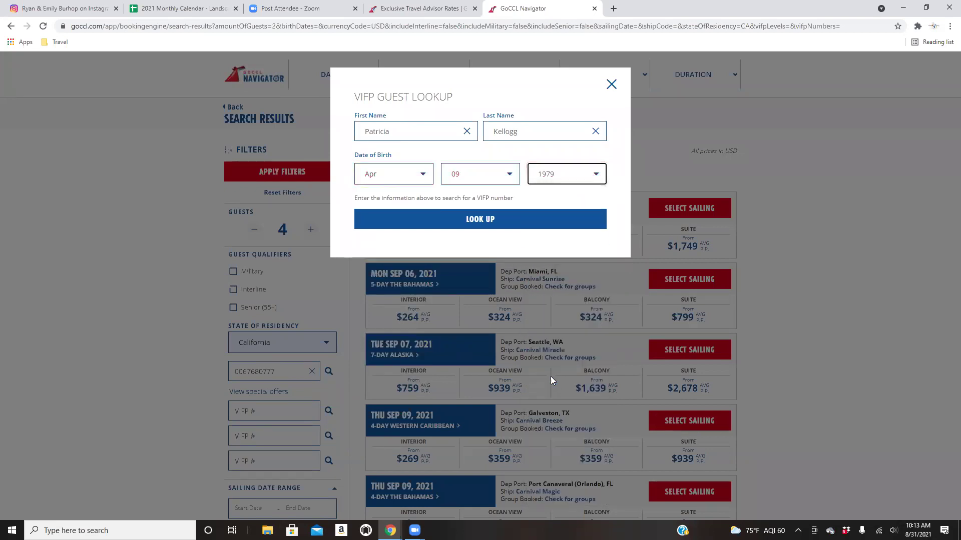
pyautogui.click(480, 223)
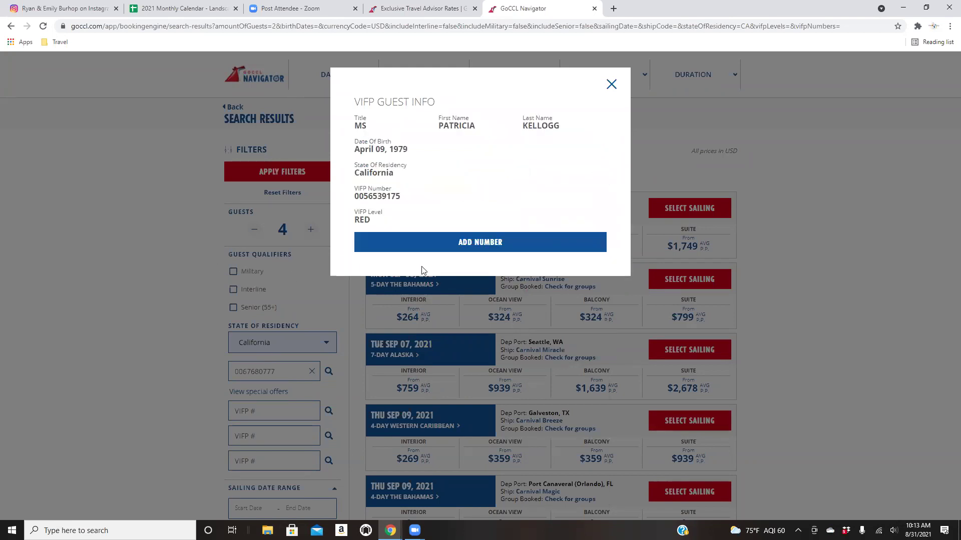
pyautogui.click(472, 243)
# Limit the sailing results to Sep 2022 using the DATES filter.
pyautogui.scroll(-2, 118, 333)
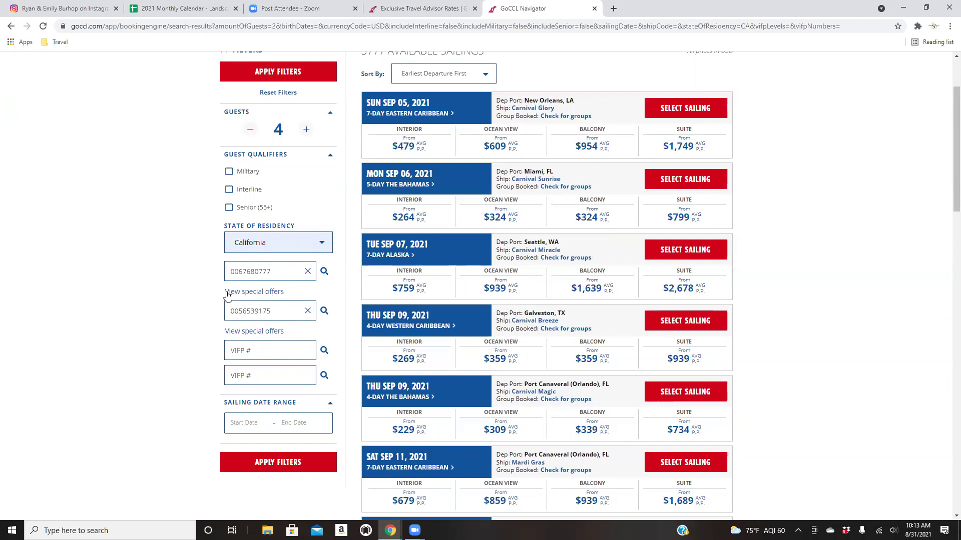
pyautogui.scroll(-2, 235, 296)
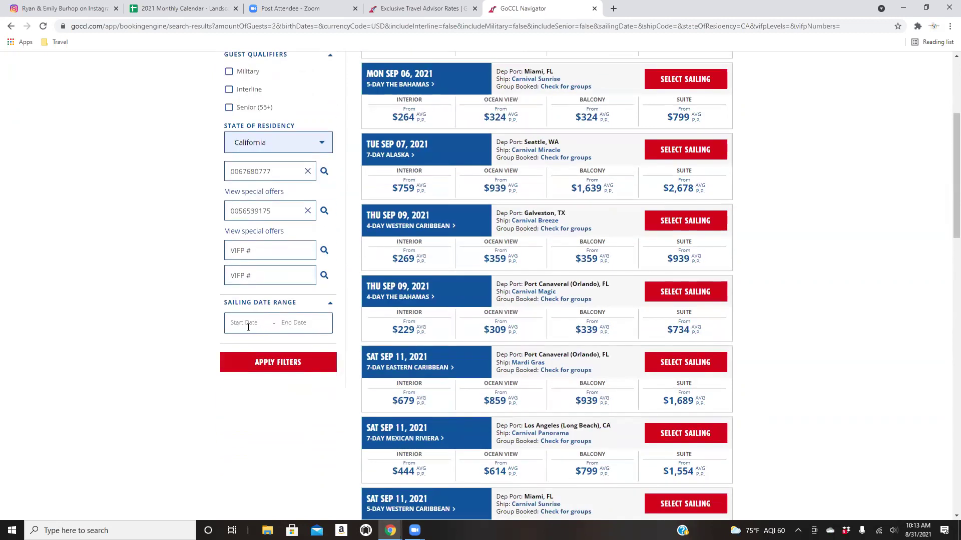
pyautogui.scroll(4, 257, 325)
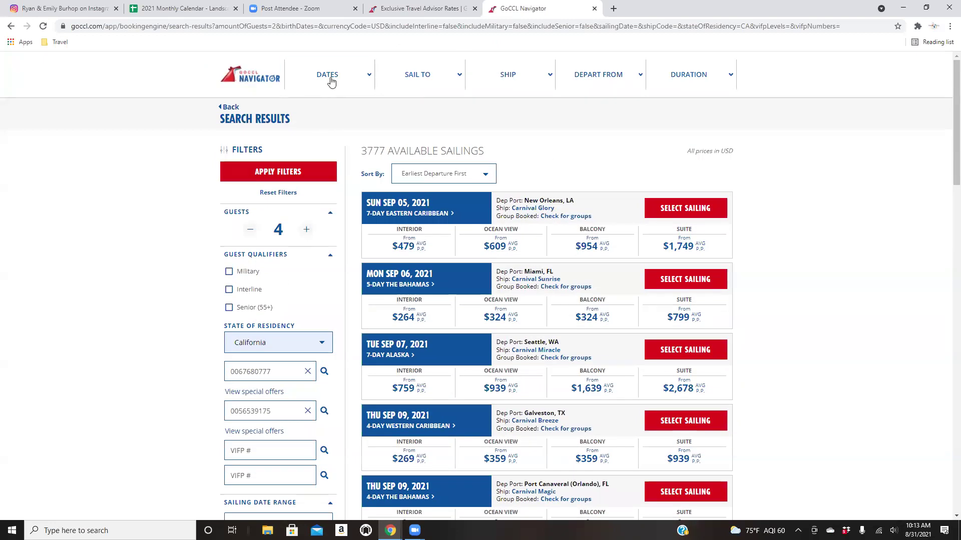
pyautogui.click(331, 82)
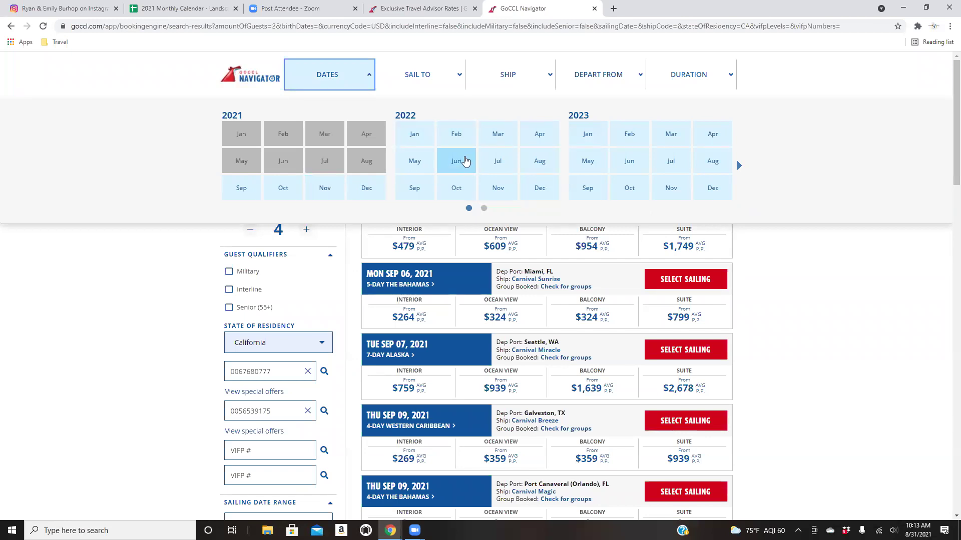
pyautogui.click(410, 193)
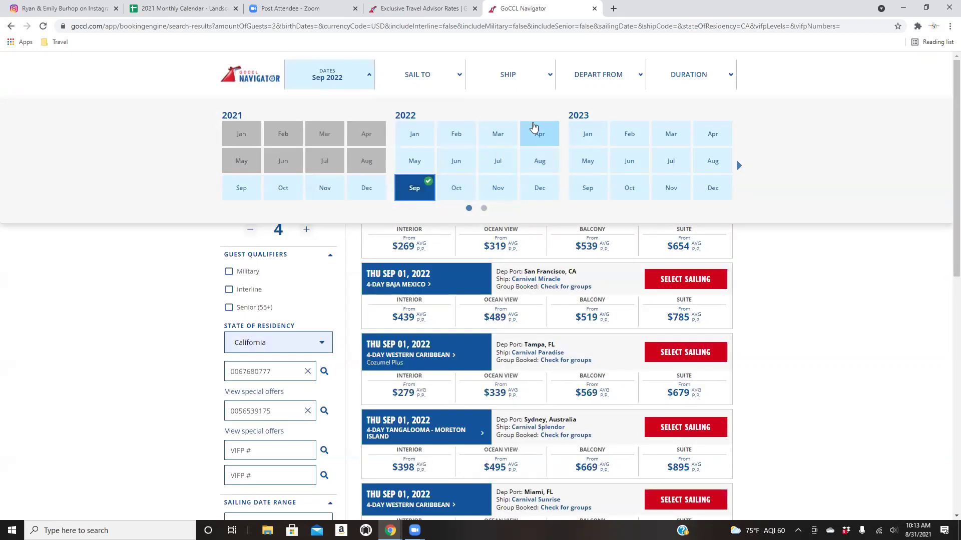
# Browse the SHIP and DEPART FROM lists, then open a new blank browser tab.
pyautogui.click(518, 77)
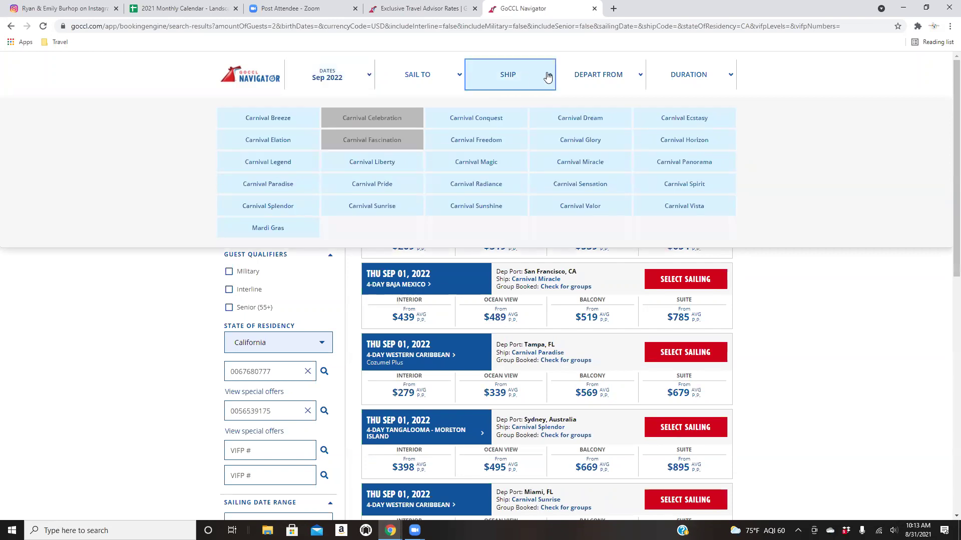
pyautogui.click(615, 80)
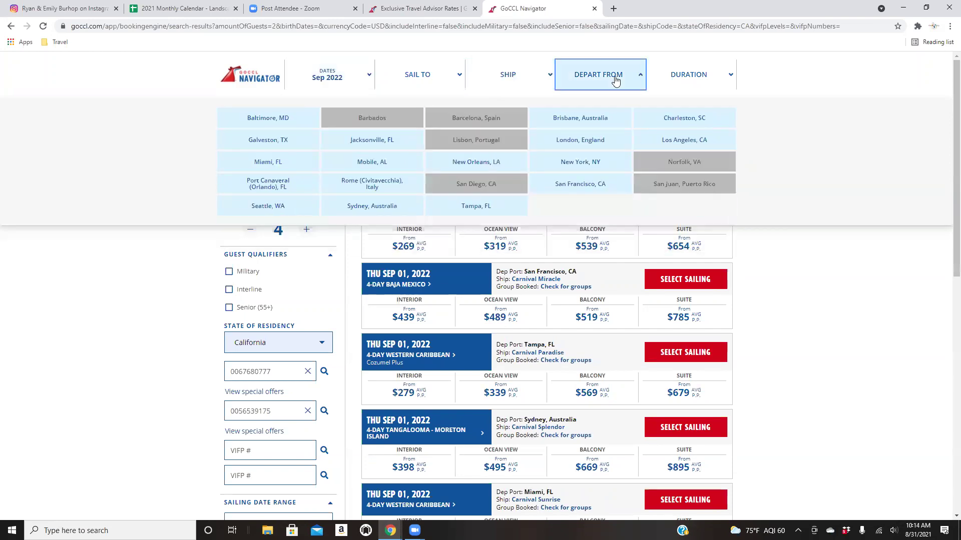
pyautogui.click(517, 78)
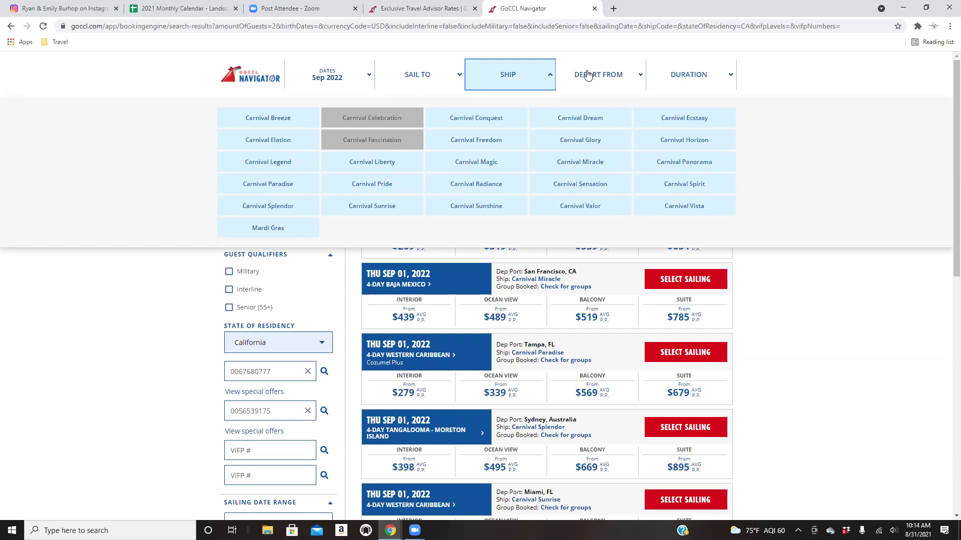
pyautogui.click(614, 9)
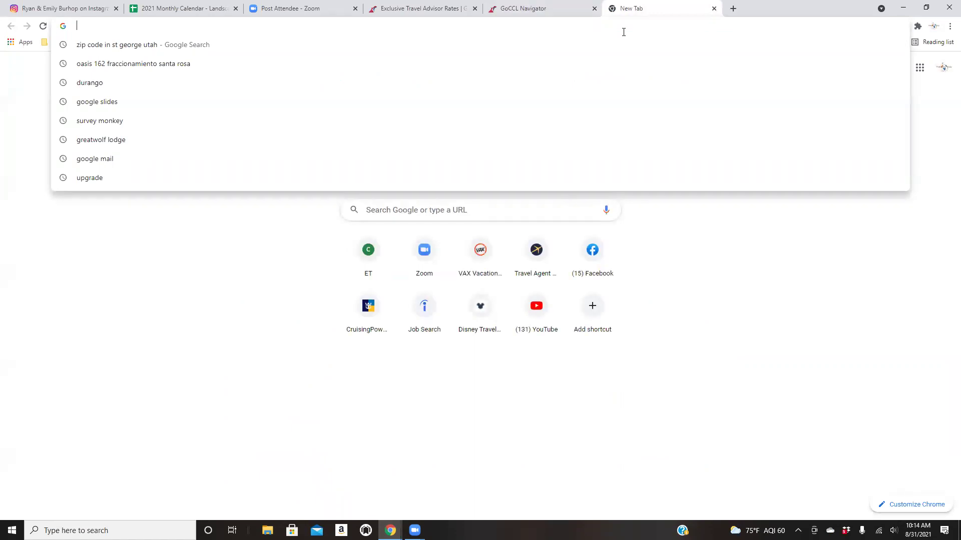
# Search Google for 'carnivals newest ships' in a new tab.
pyautogui.write('newest')
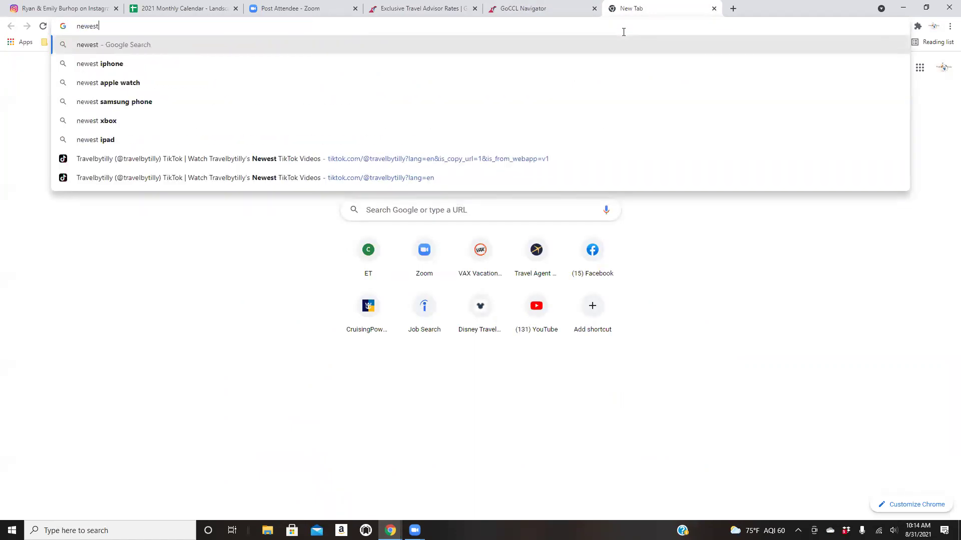
pyautogui.press('BackSpace')
pyautogui.press('BackSpace')
pyautogui.press('BackSpace')
pyautogui.press('BackSpace')
pyautogui.press('BackSpace')
pyautogui.press('BackSpace')
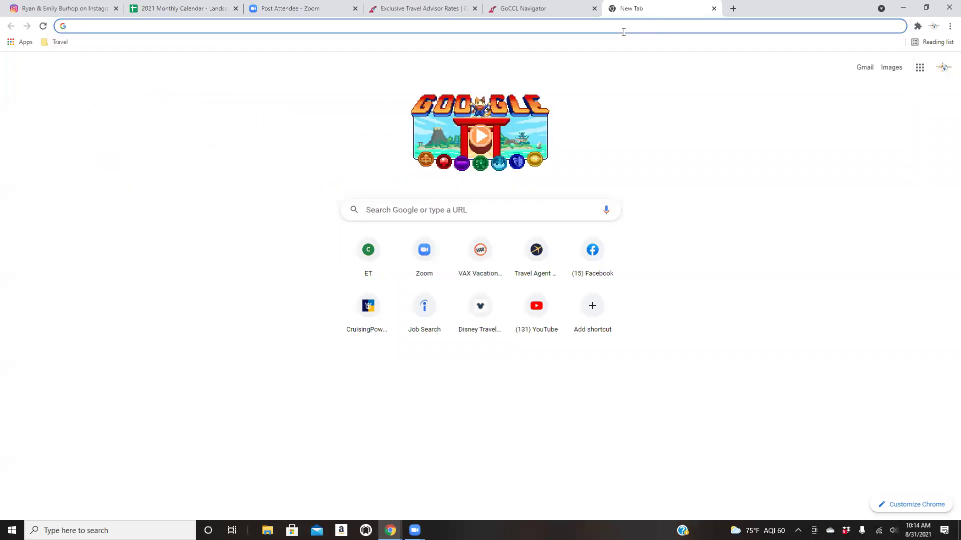
pyautogui.write('5 newes')
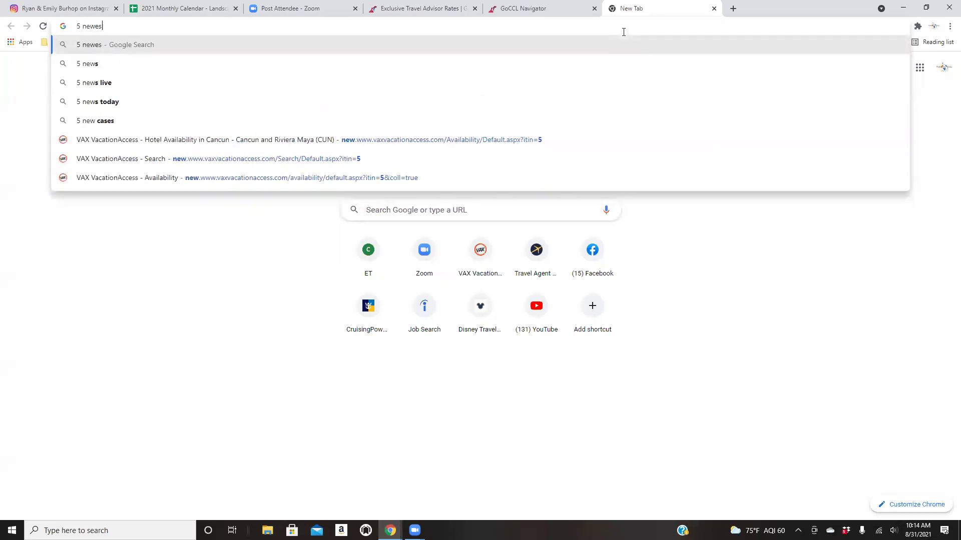
pyautogui.write('t ships ')
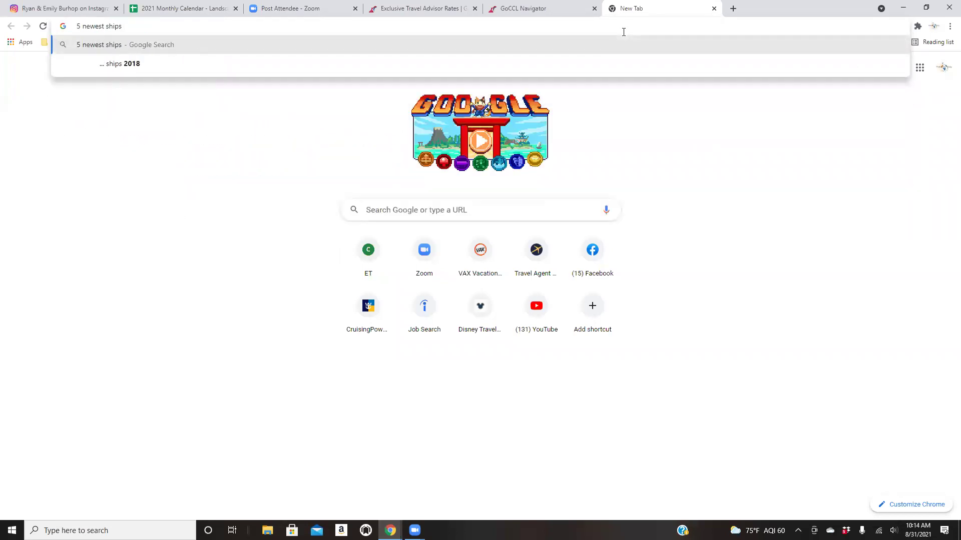
pyautogui.write('rc')
pyautogui.press('BackSpace')
pyautogui.press('BackSpace')
pyautogui.press('BackSpace')
pyautogui.press('BackSpace')
pyautogui.press('BackSpace')
pyautogui.press('BackSpace')
pyautogui.press('BackSpace')
pyautogui.press('BackSpace')
pyautogui.press('BackSpace')
pyautogui.press('BackSpace')
pyautogui.press('BackSpace')
pyautogui.press('BackSpace')
pyautogui.press('BackSpace')
pyautogui.press('BackSpace')
pyautogui.press('BackSpace')
pyautogui.press('BackSpace')
pyautogui.press('BackSpace')
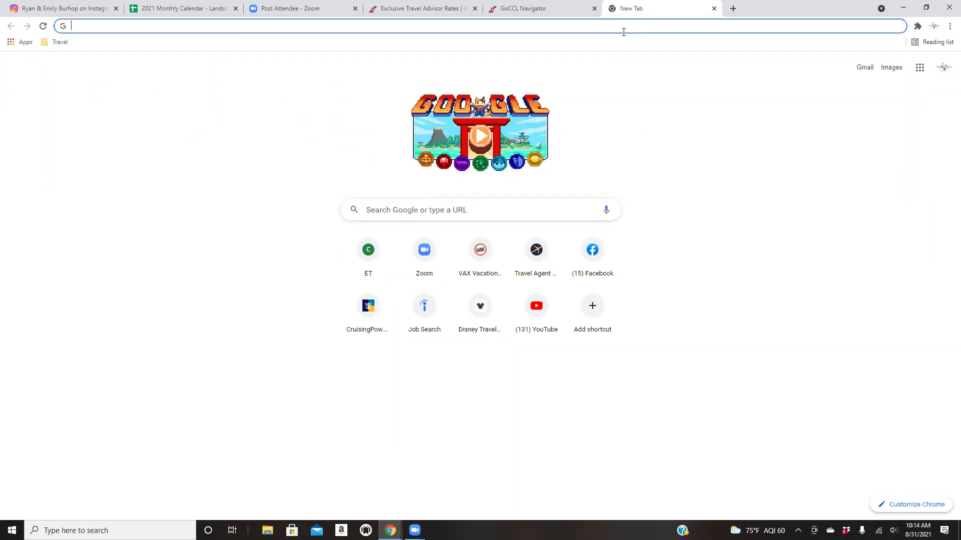
pyautogui.write('carnival')
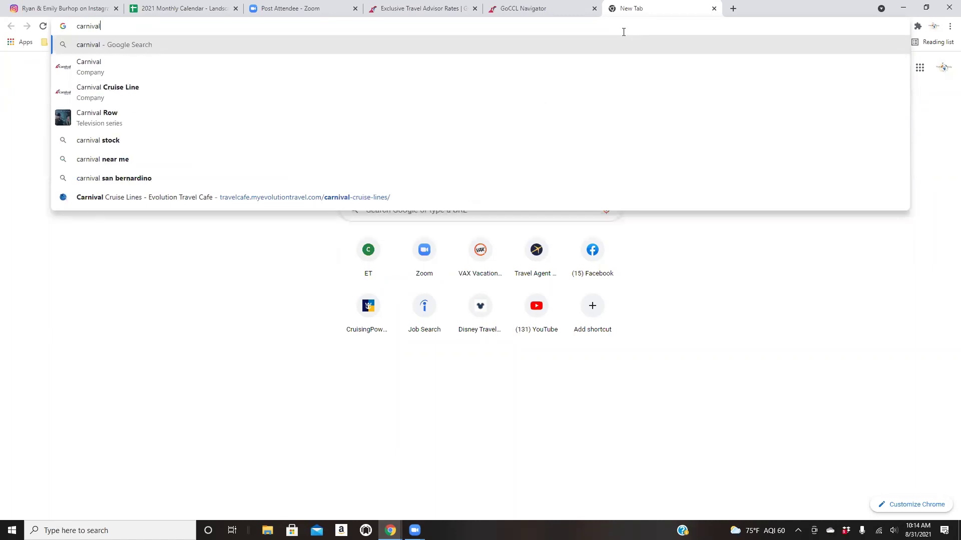
pyautogui.write('s')
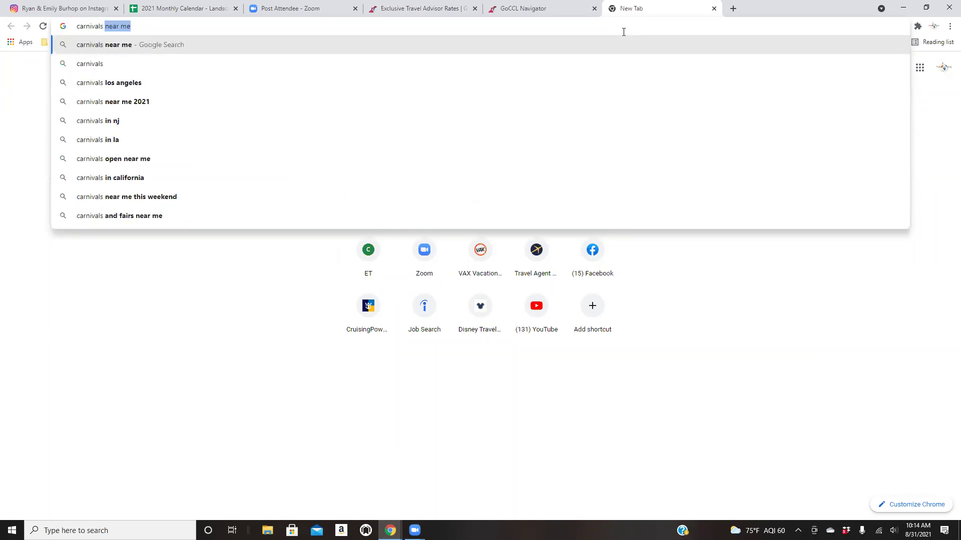
pyautogui.write(' newest sh')
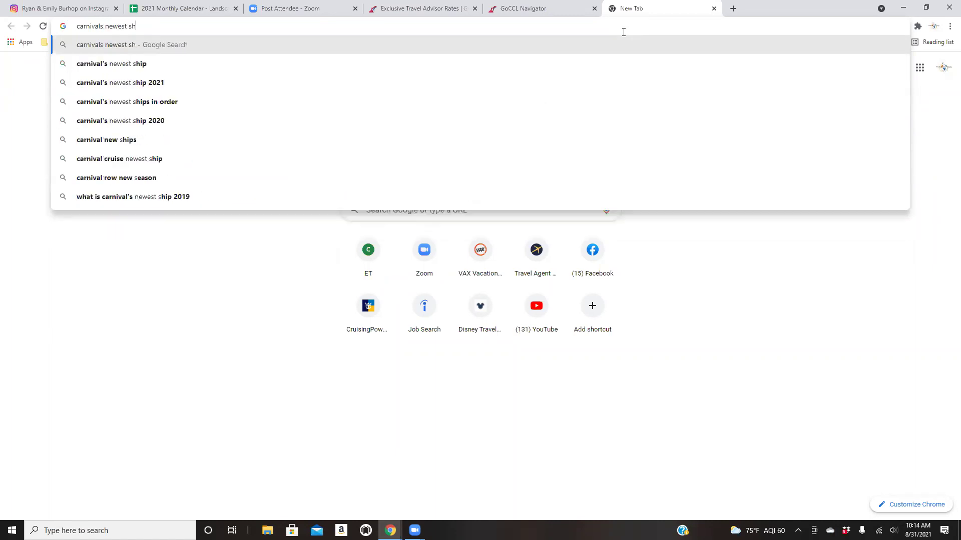
pyautogui.write('ips')
pyautogui.press('Return')
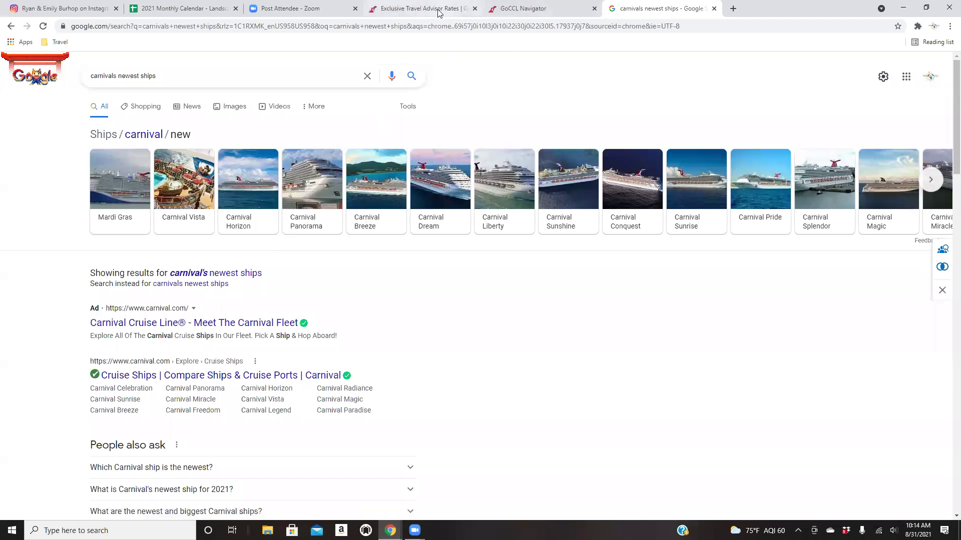
# Add Carnival Panorama, Carnival Horizon, Mardi Gras and Carnival Vista to the ship filter.
pyautogui.click(551, 13)
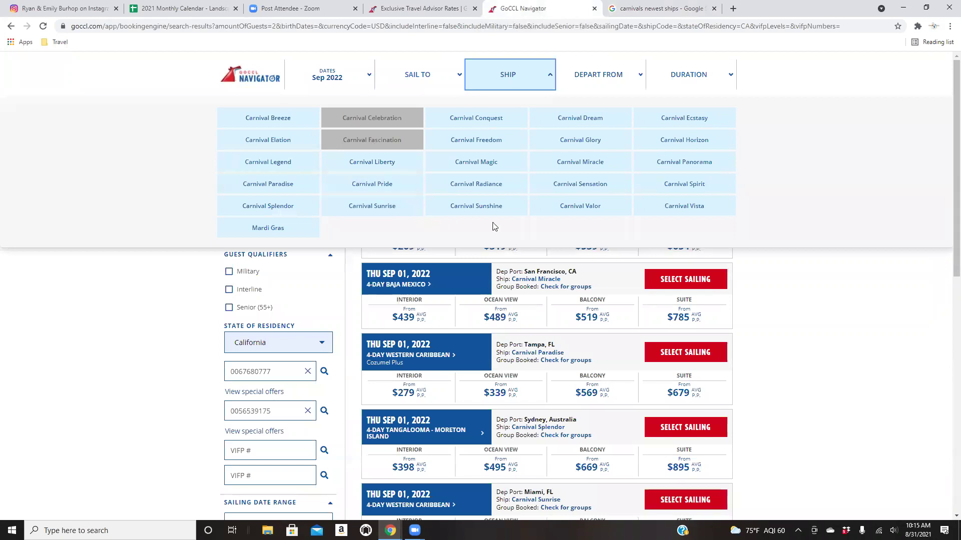
pyautogui.click(680, 161)
pyautogui.click(664, 141)
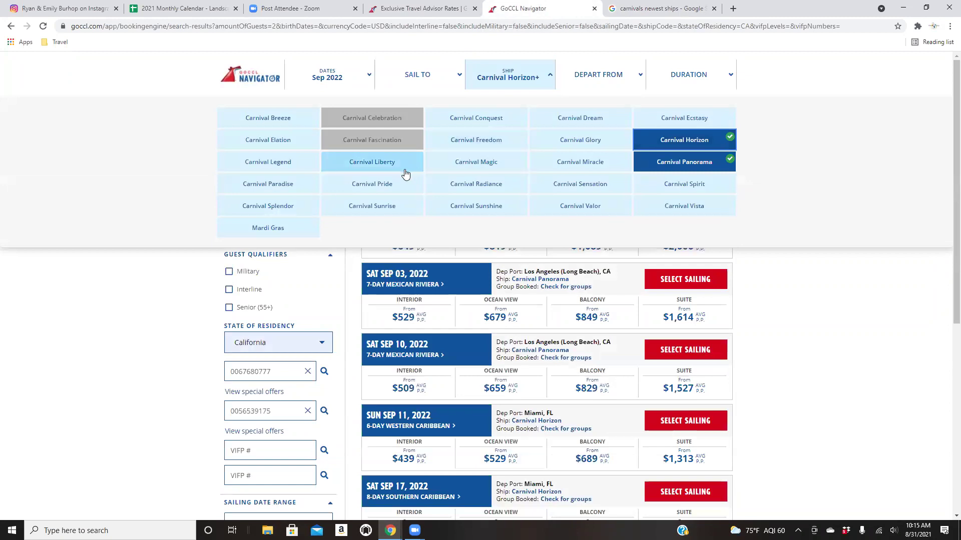
pyautogui.click(236, 233)
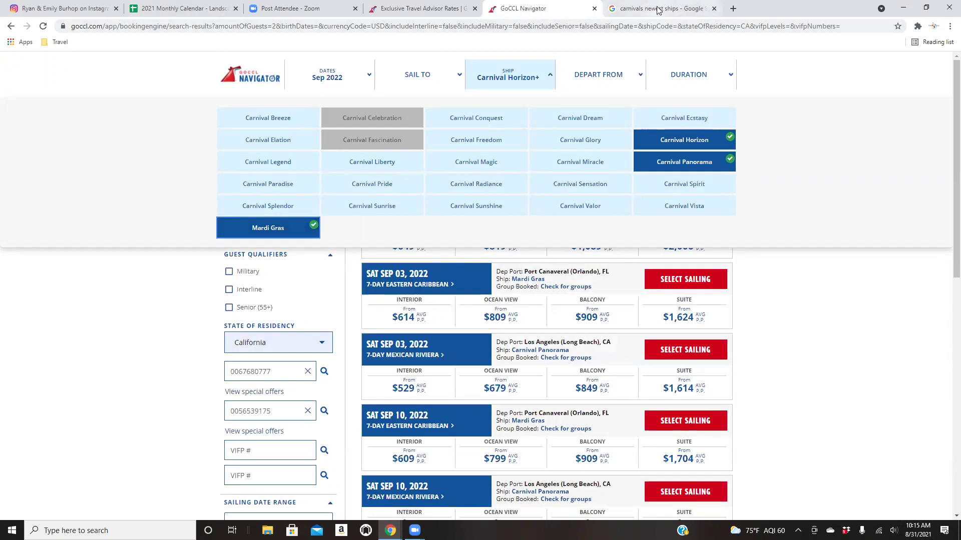
pyautogui.click(659, 9)
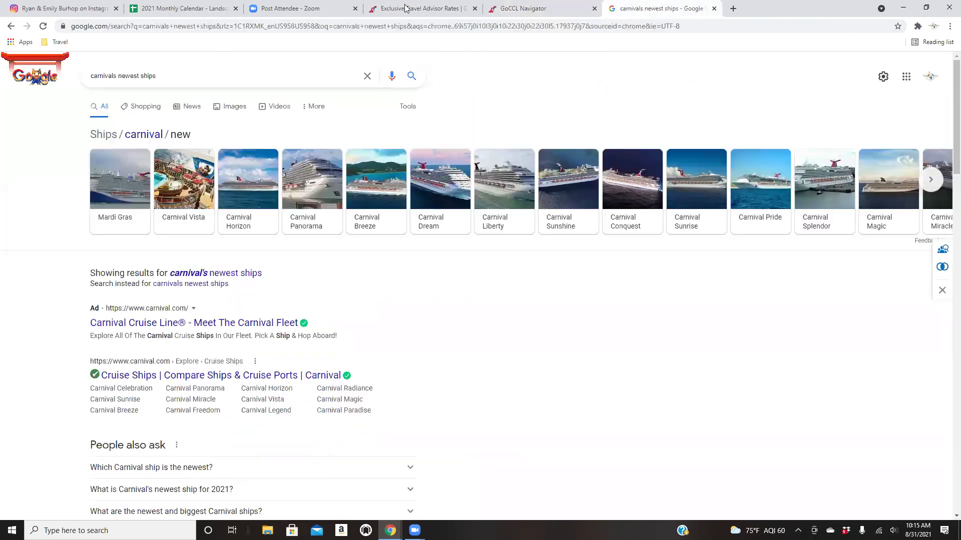
pyautogui.click(531, 9)
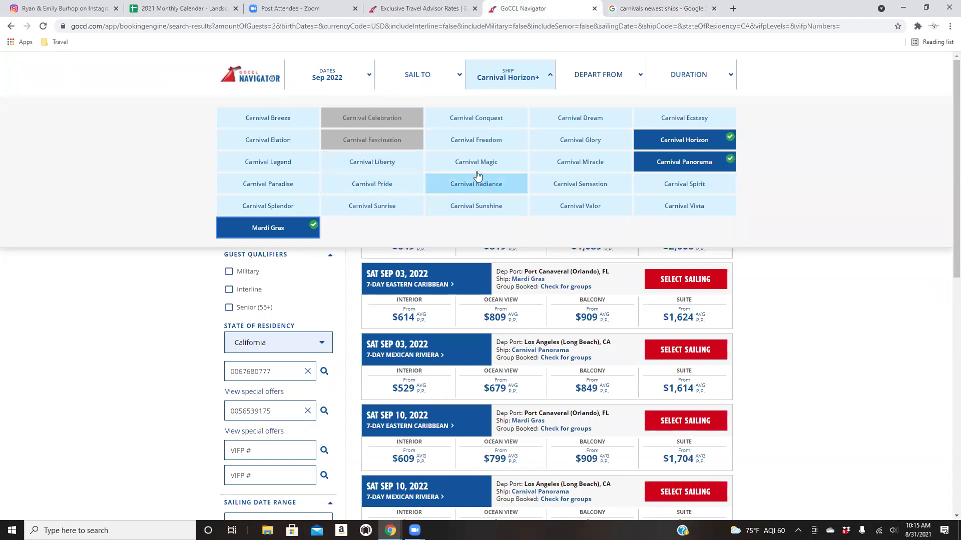
pyautogui.click(674, 205)
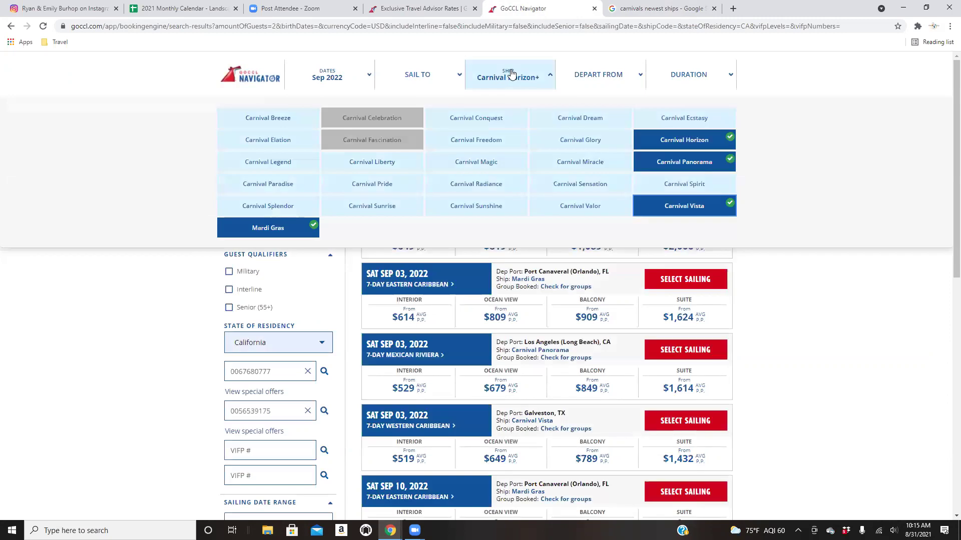
# Limit the cruise duration to 6-9 Days and apply the filters.
pyautogui.click(502, 82)
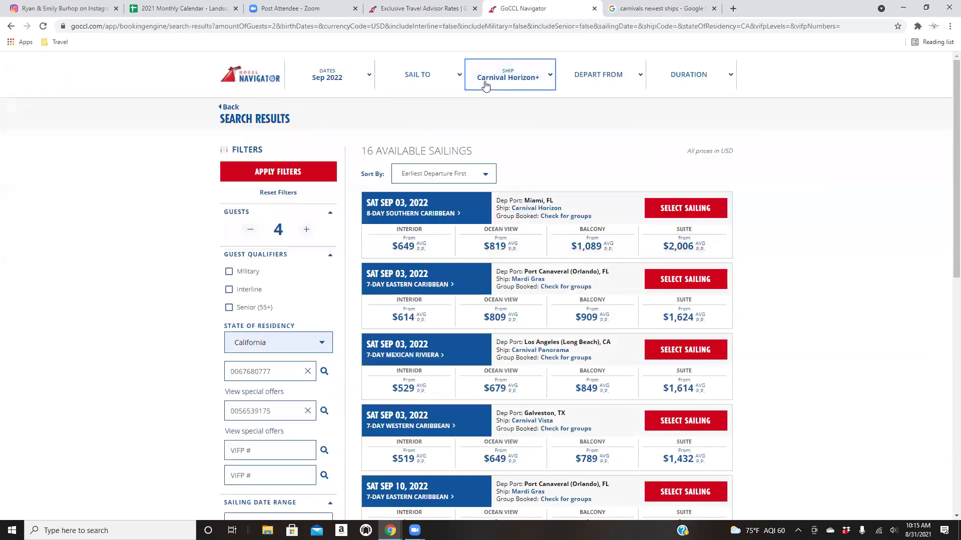
pyautogui.click(600, 78)
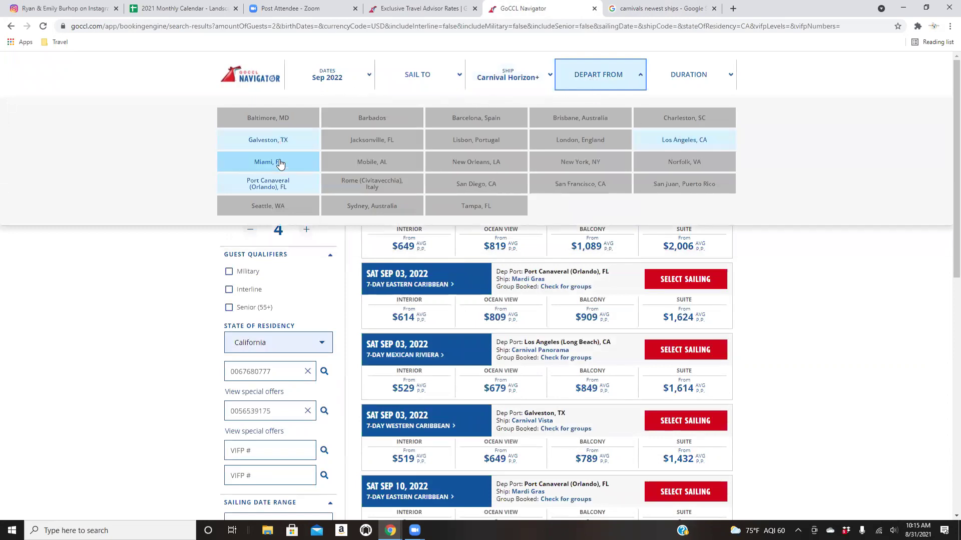
pyautogui.click(599, 81)
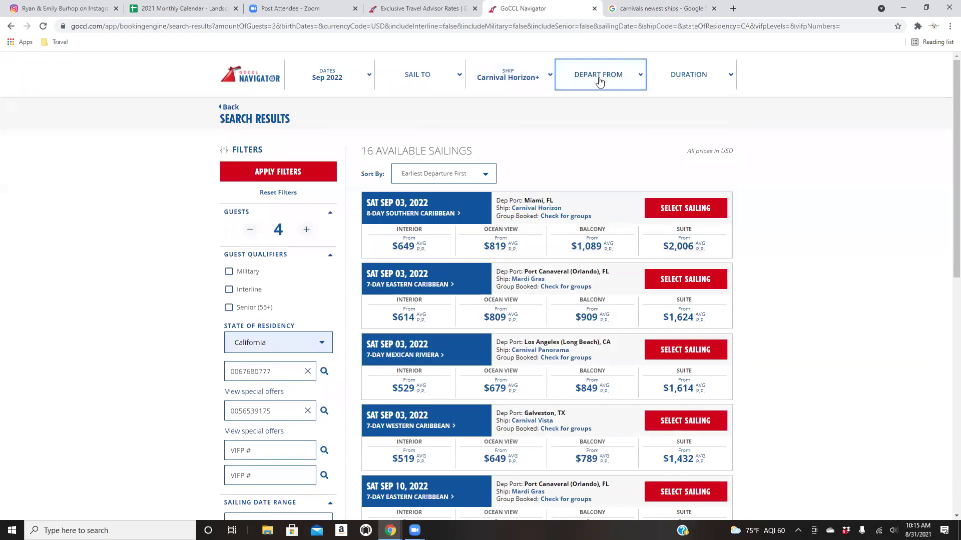
pyautogui.click(670, 76)
pyautogui.click(515, 127)
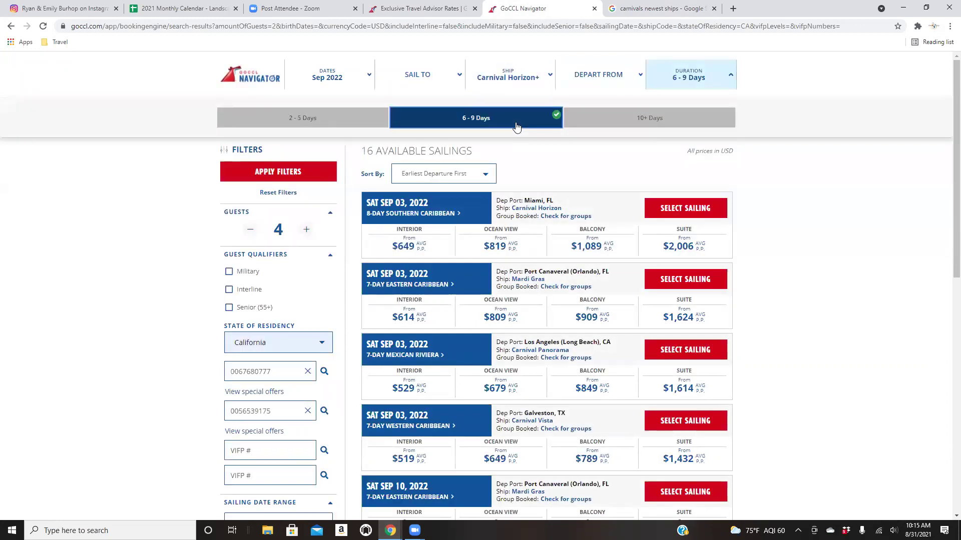
pyautogui.click(700, 82)
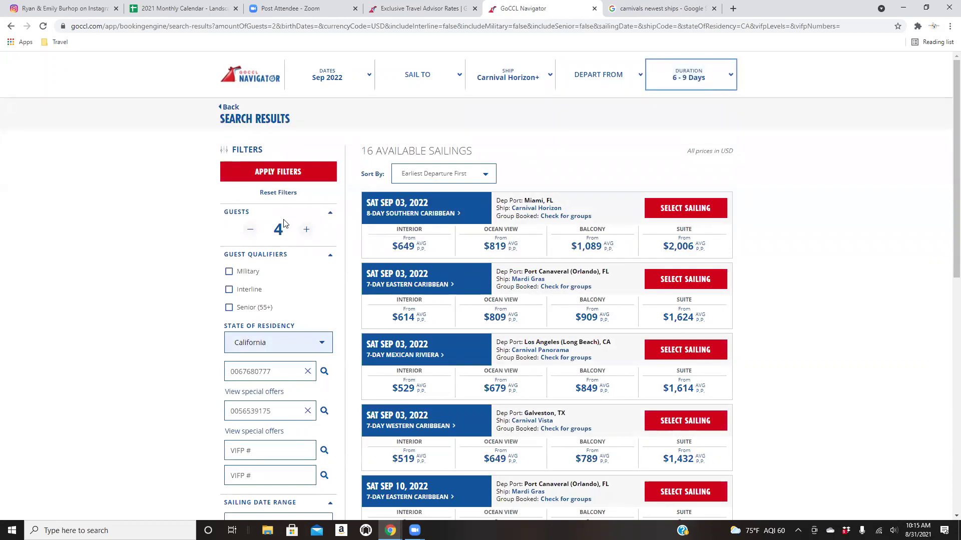
pyautogui.click(278, 172)
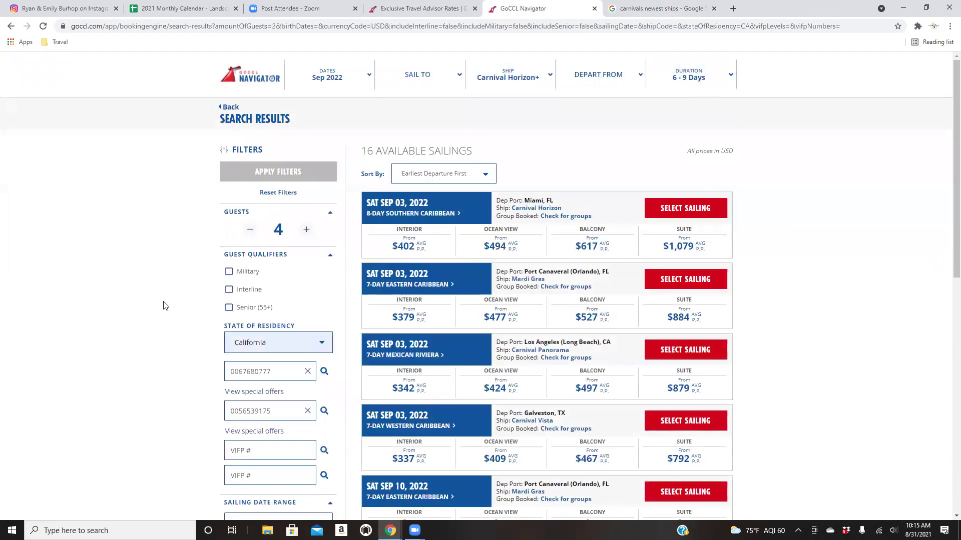
# Sort the sailings Longest to Shortest after briefly trying Price Low to High.
pyautogui.scroll(-2, 166, 306)
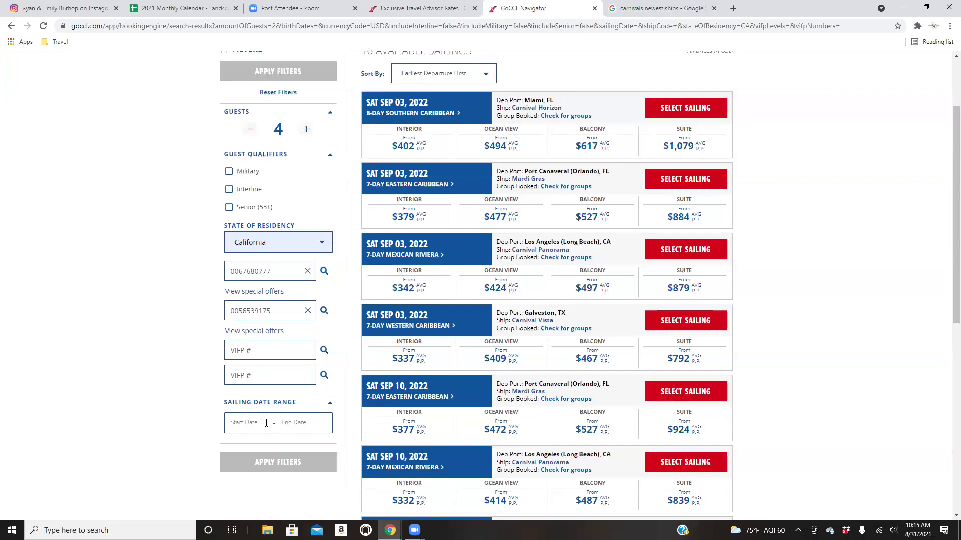
pyautogui.scroll(2, 347, 388)
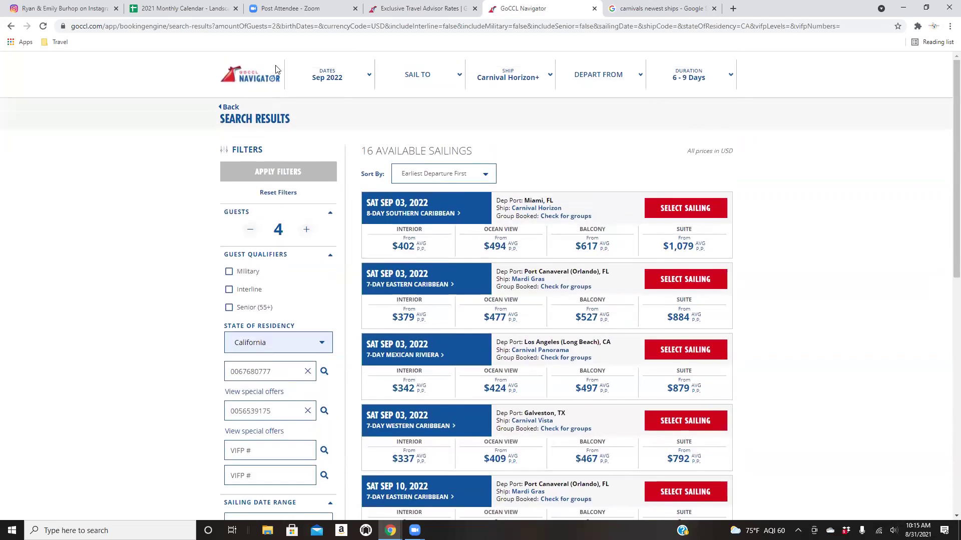
pyautogui.scroll(-1, 565, 151)
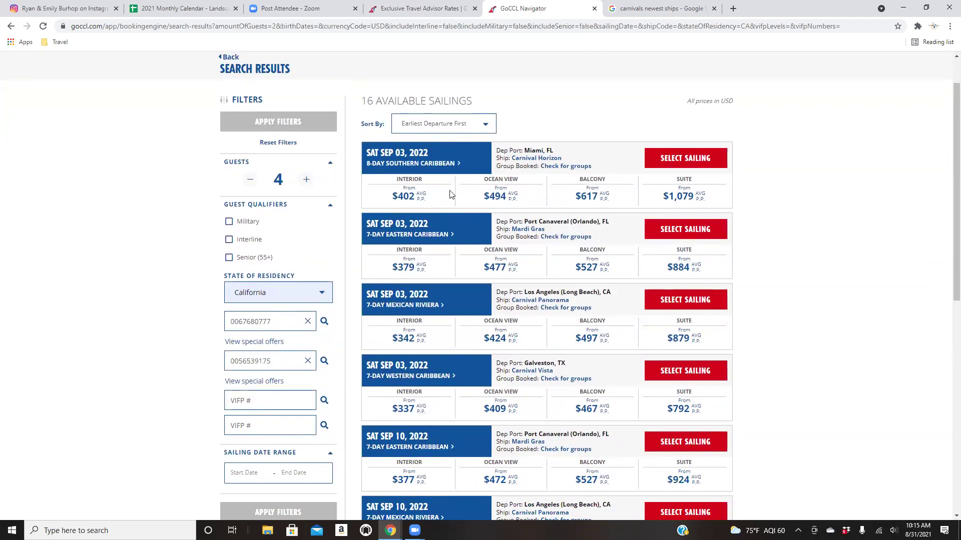
pyautogui.click(435, 124)
pyautogui.click(435, 123)
pyautogui.click(429, 126)
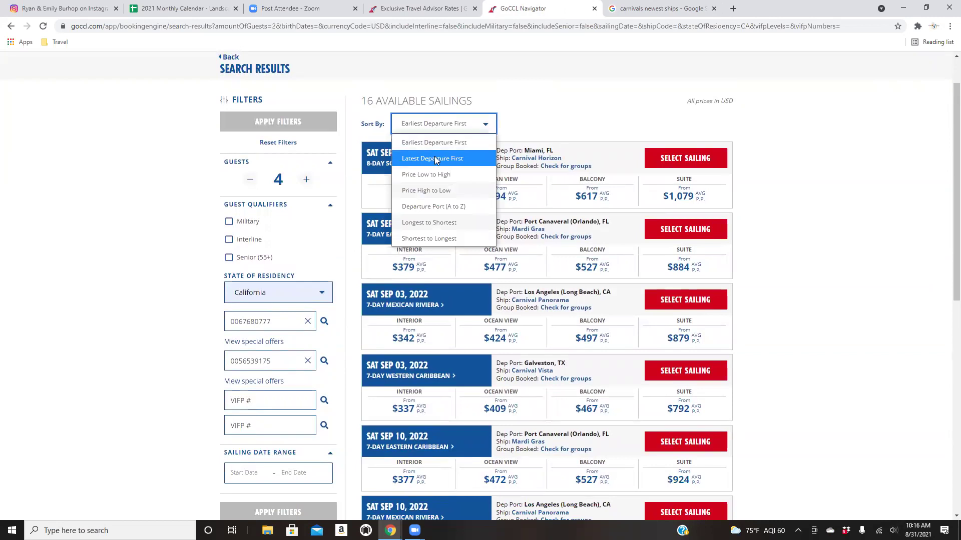
pyautogui.click(439, 176)
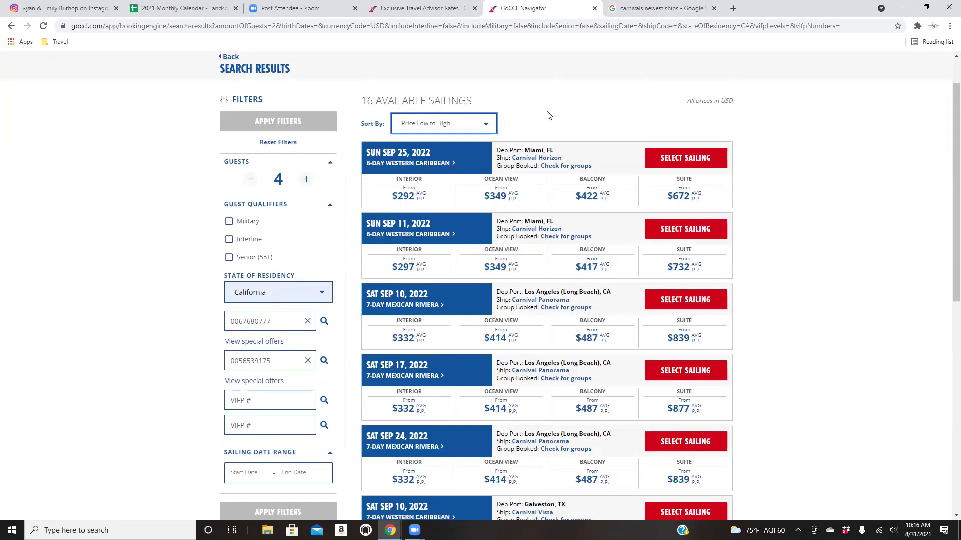
pyautogui.click(442, 125)
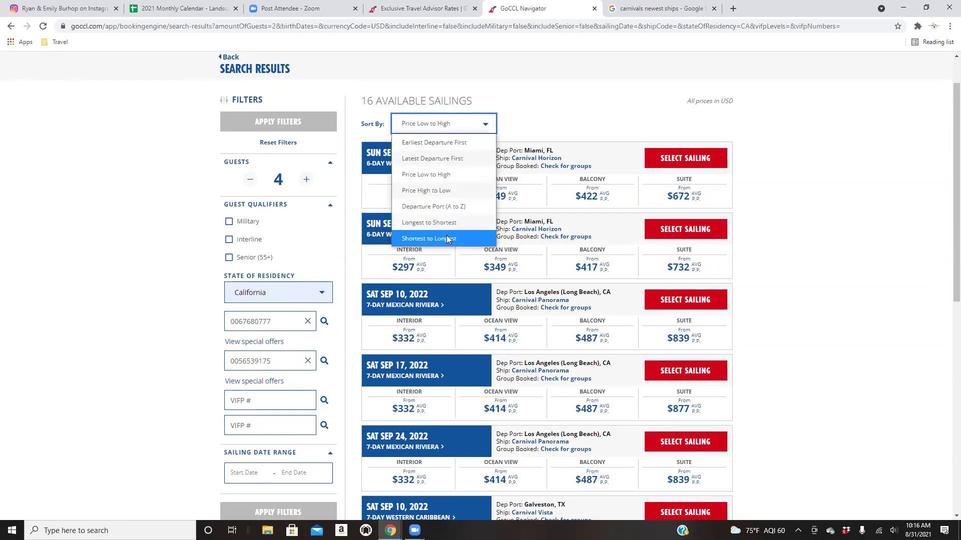
pyautogui.click(452, 222)
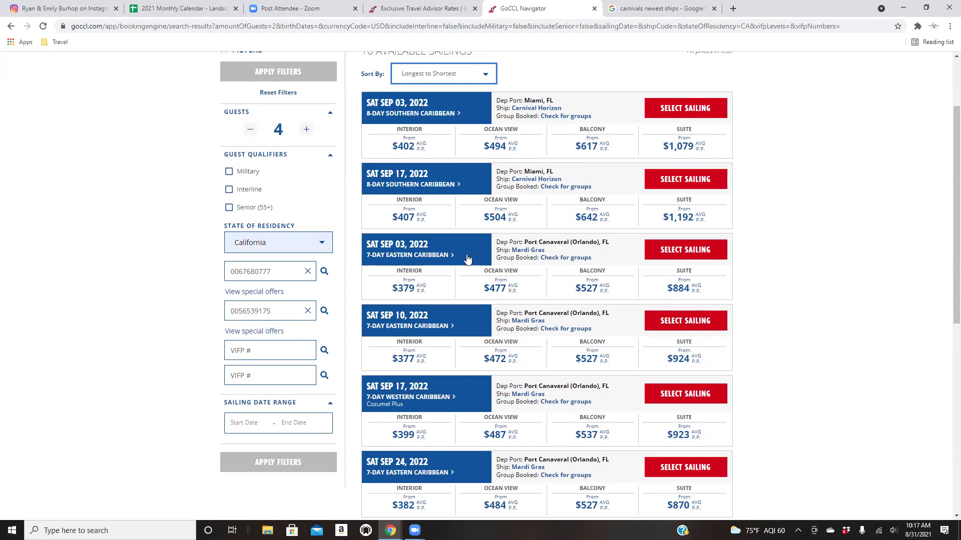
pyautogui.click(452, 256)
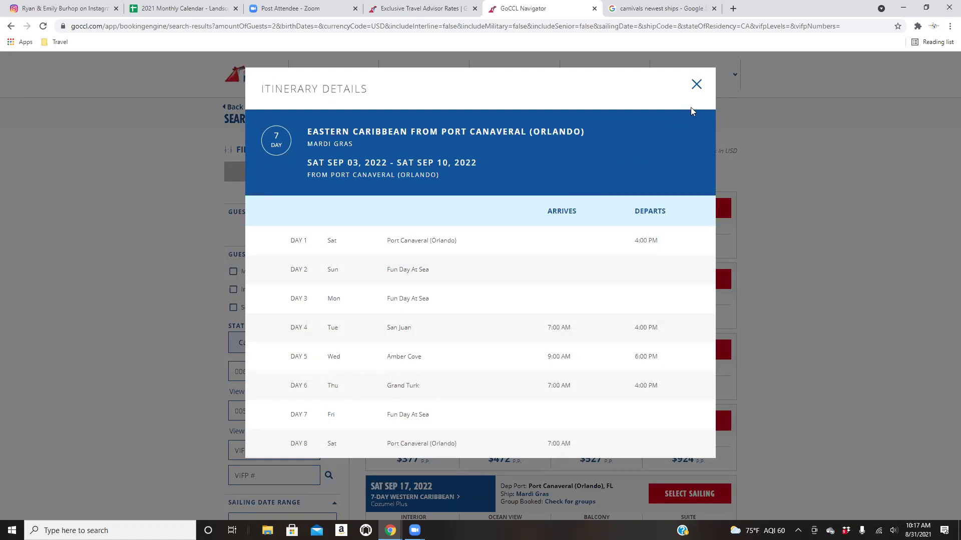
pyautogui.click(695, 85)
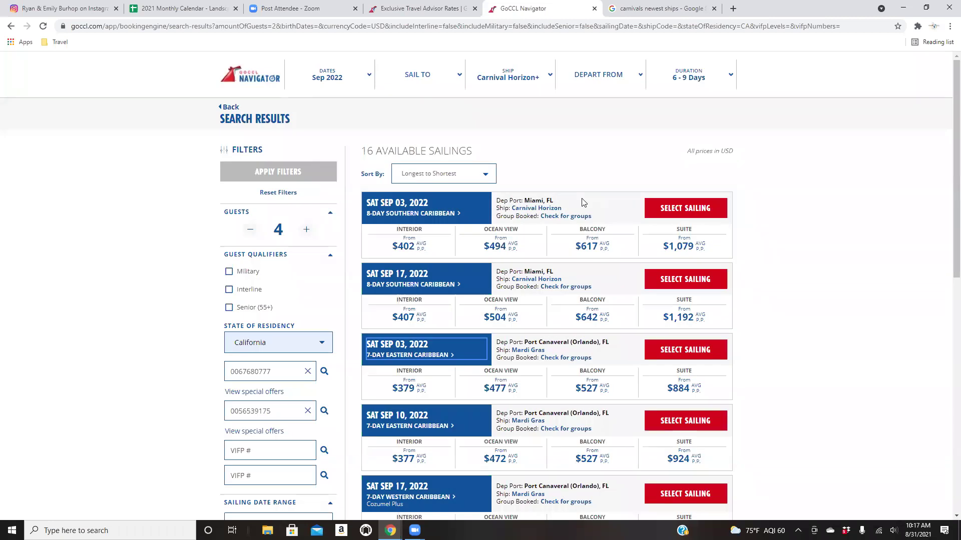
pyautogui.click(430, 216)
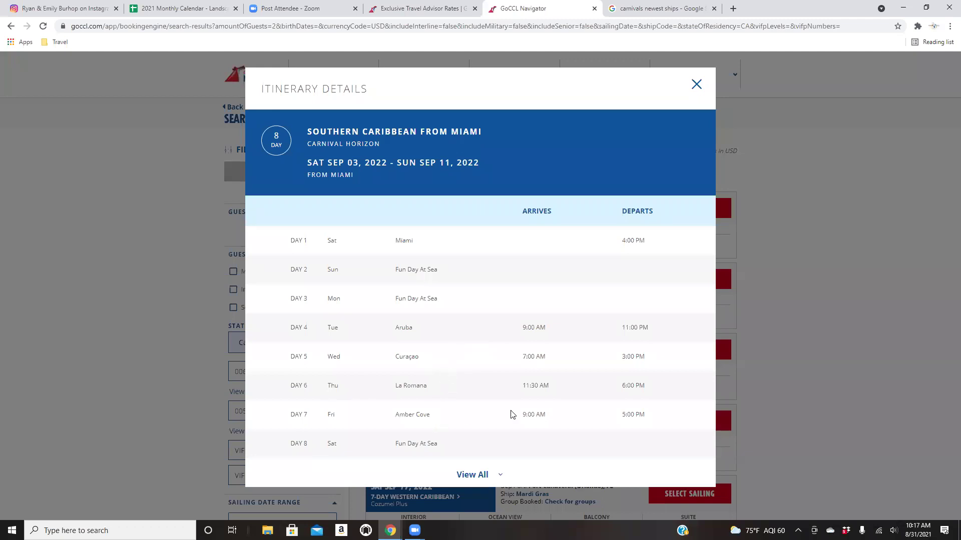
pyautogui.click(696, 85)
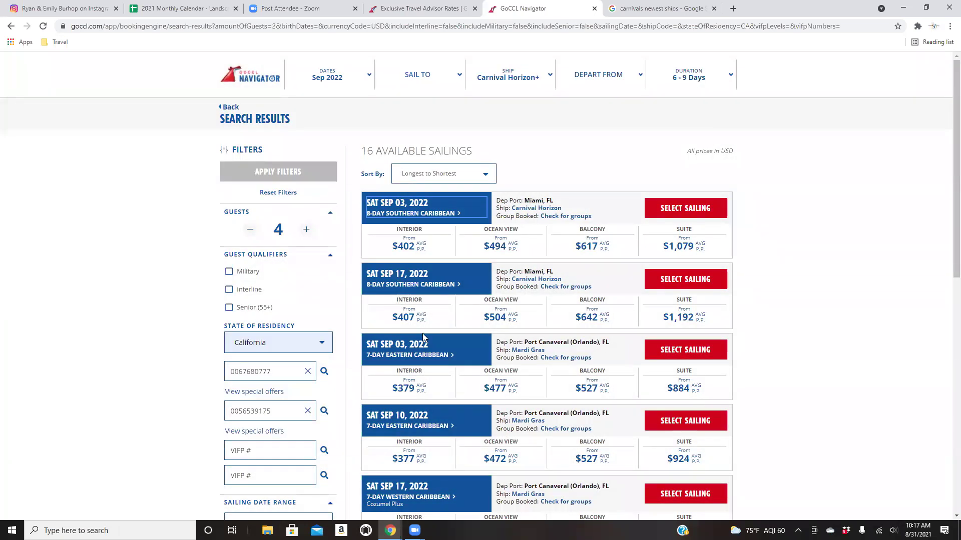
pyautogui.click(673, 351)
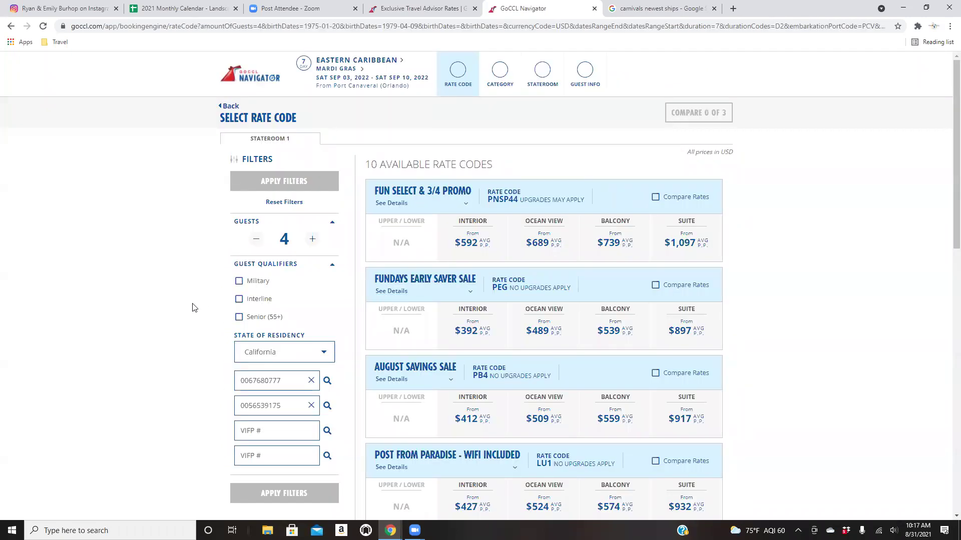
pyautogui.scroll(-2, 195, 308)
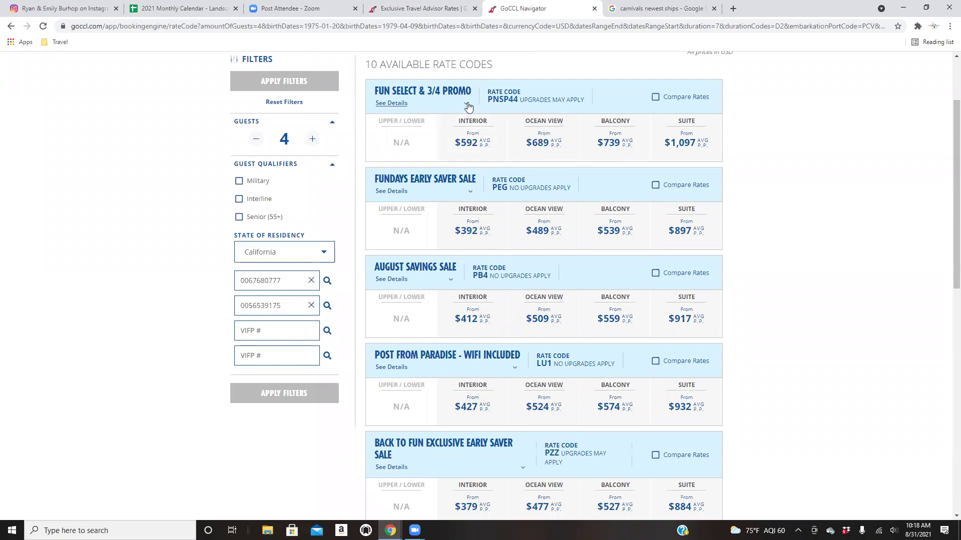
pyautogui.click(467, 106)
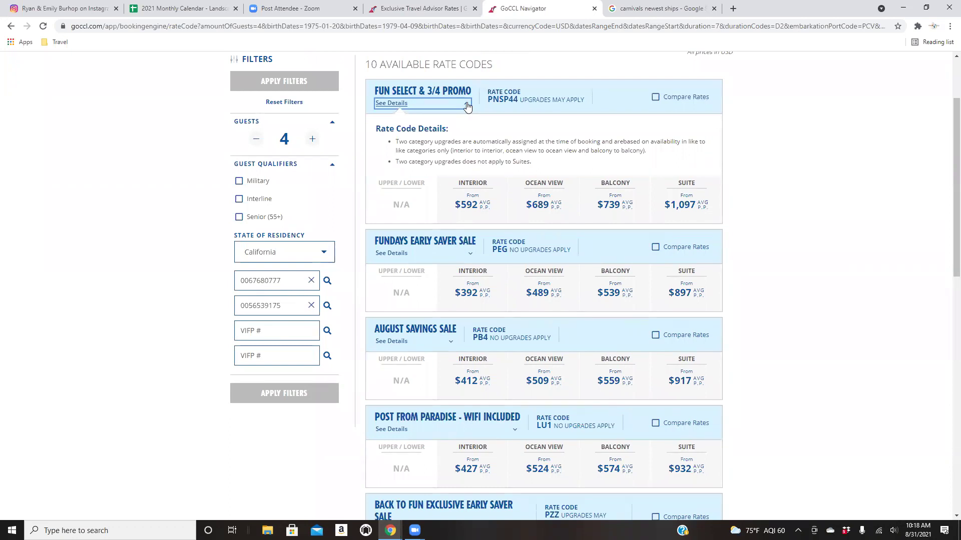
pyautogui.click(467, 106)
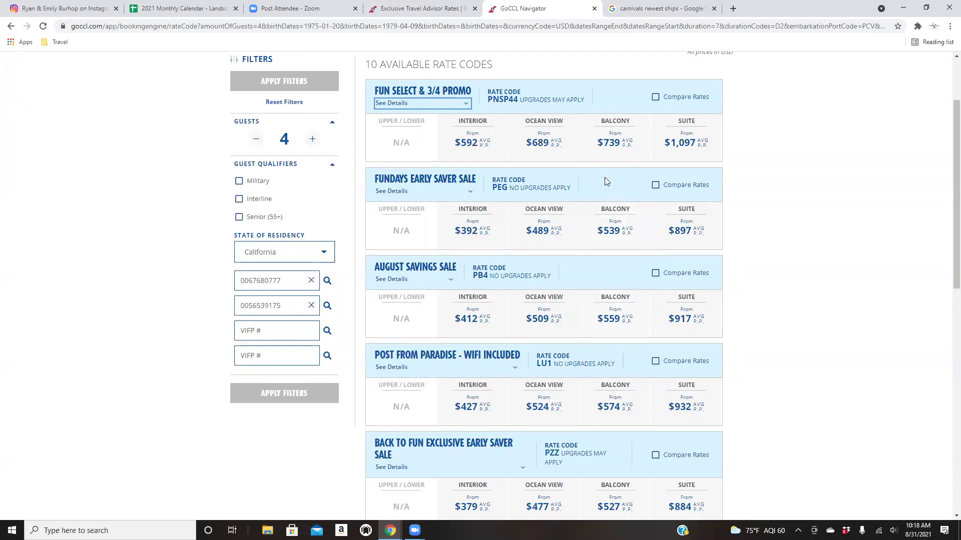
pyautogui.scroll(-1, 610, 167)
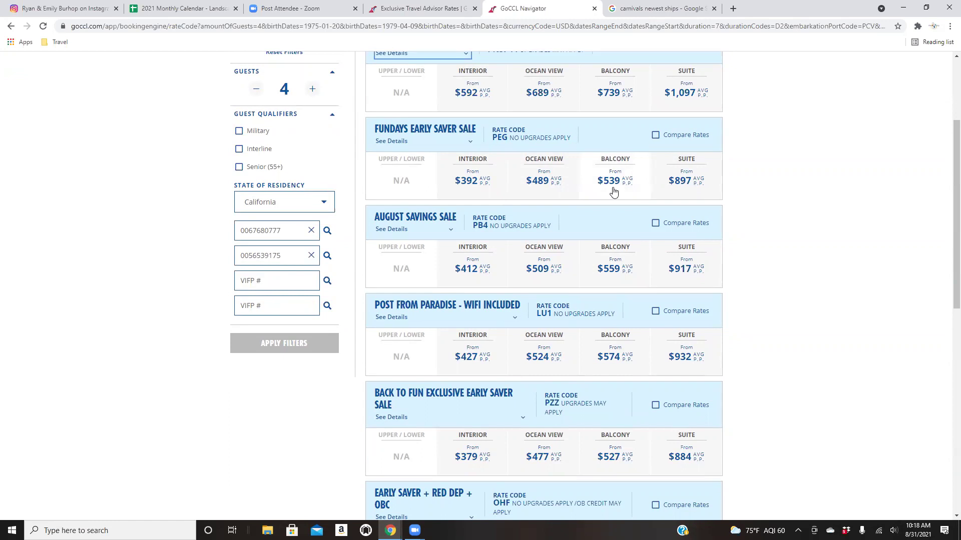
pyautogui.scroll(-1, 614, 191)
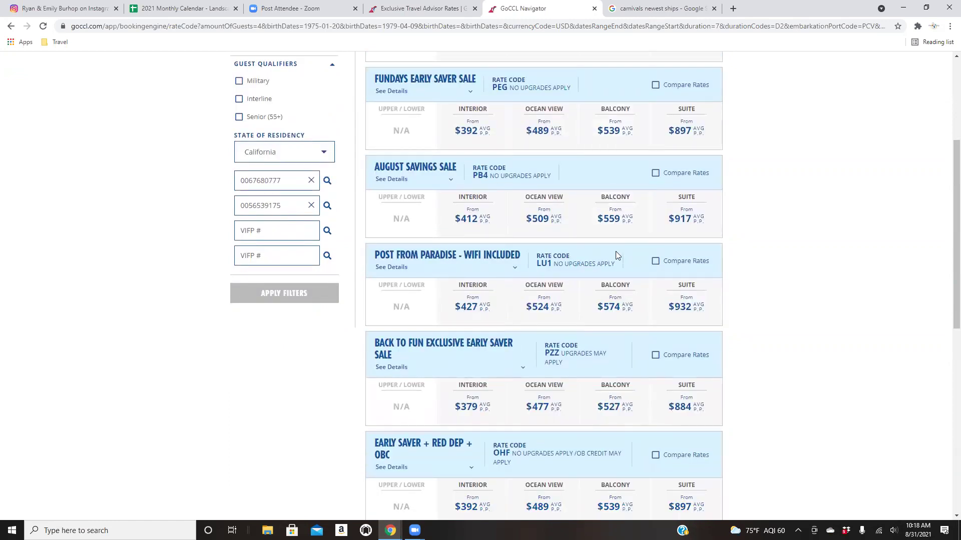
pyautogui.scroll(-1, 615, 256)
pyautogui.scroll(-2, 622, 311)
pyautogui.scroll(-3, 622, 311)
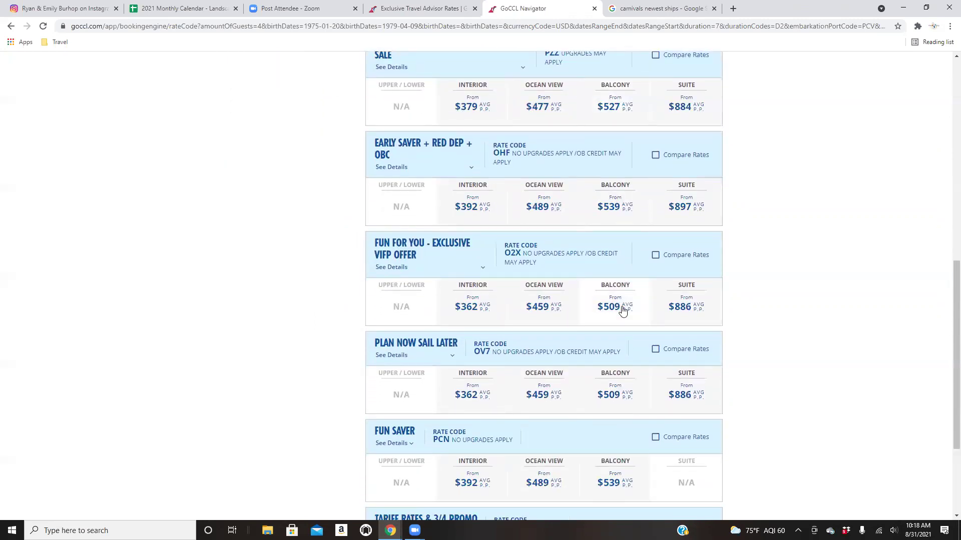
pyautogui.scroll(-3, 622, 310)
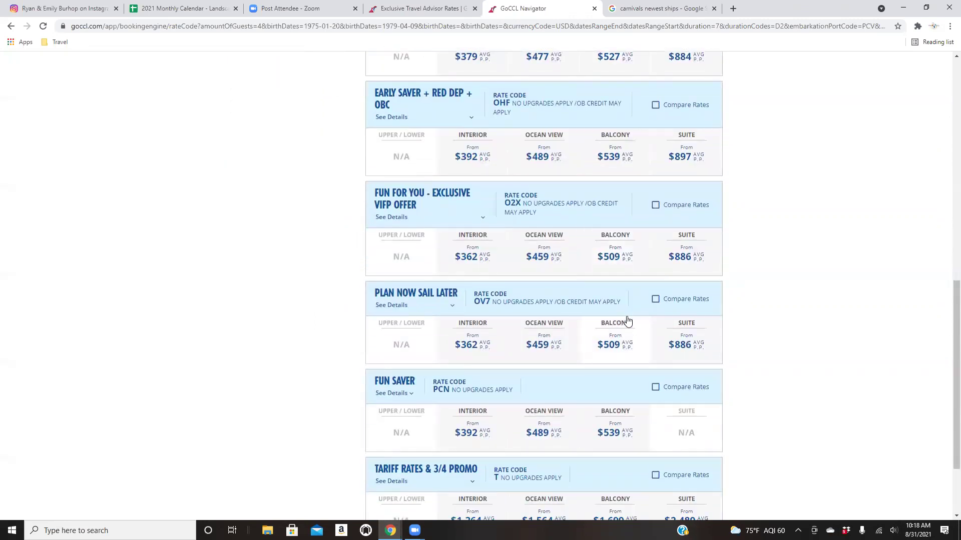
pyautogui.scroll(1, 628, 320)
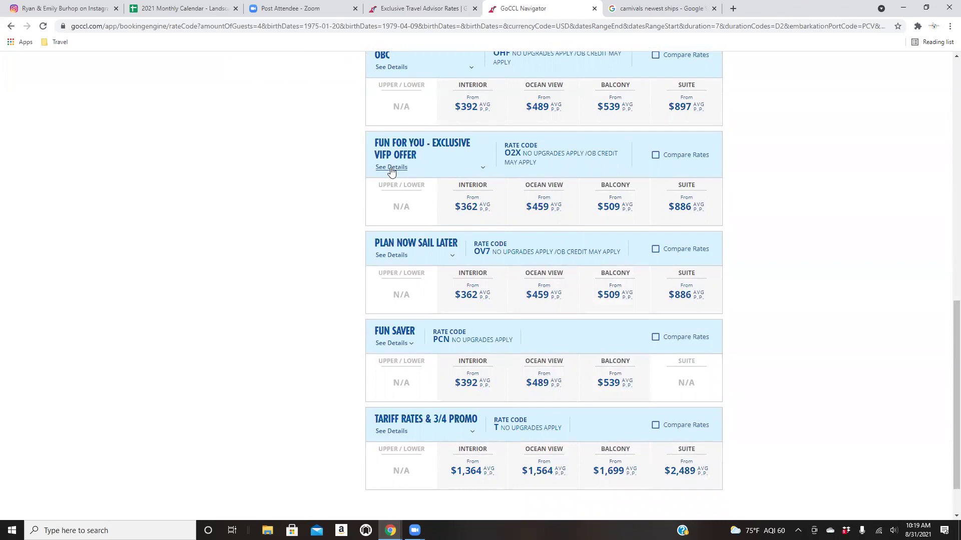
# Review the Fun For You - Exclusive VIFP Offer (O2X) rate terms and browse its fares.
pyautogui.click(480, 169)
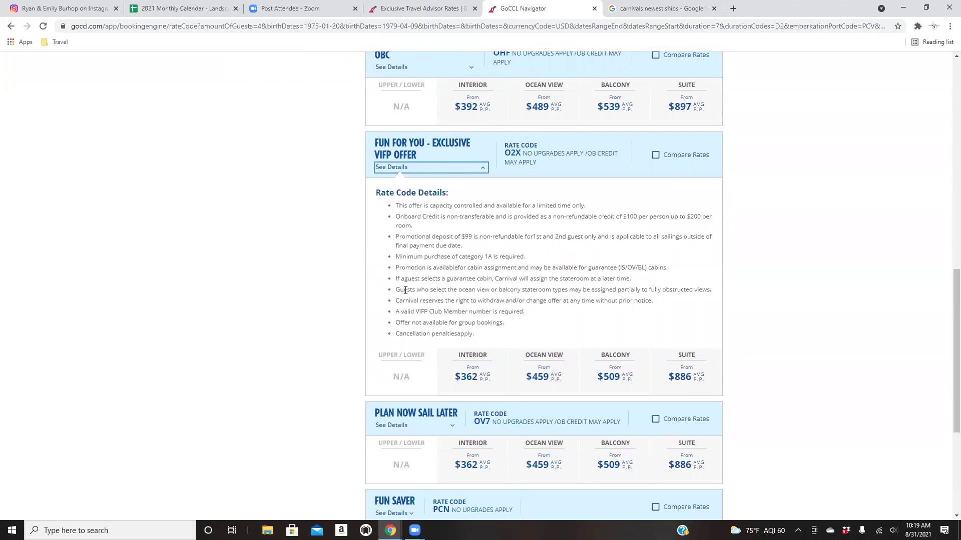
pyautogui.click(481, 173)
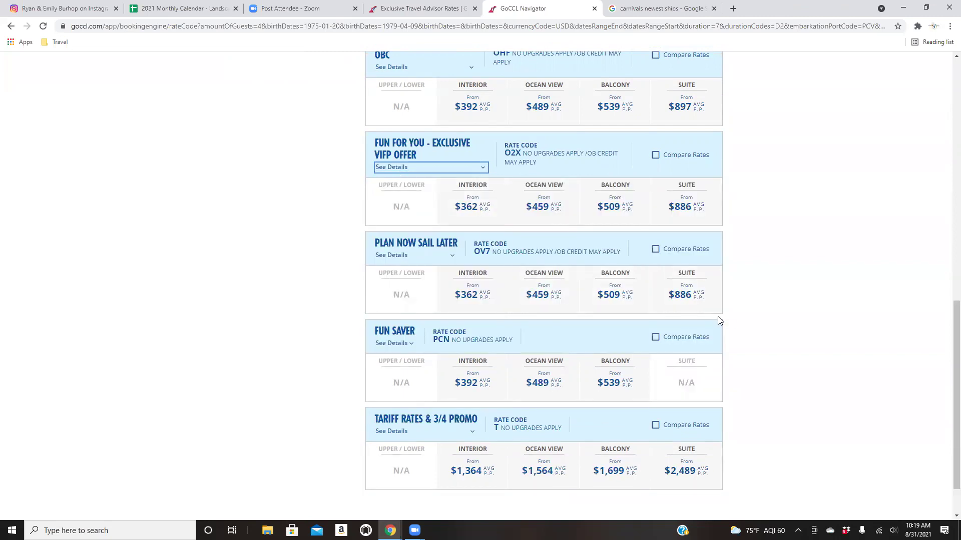
pyautogui.scroll(4, 728, 324)
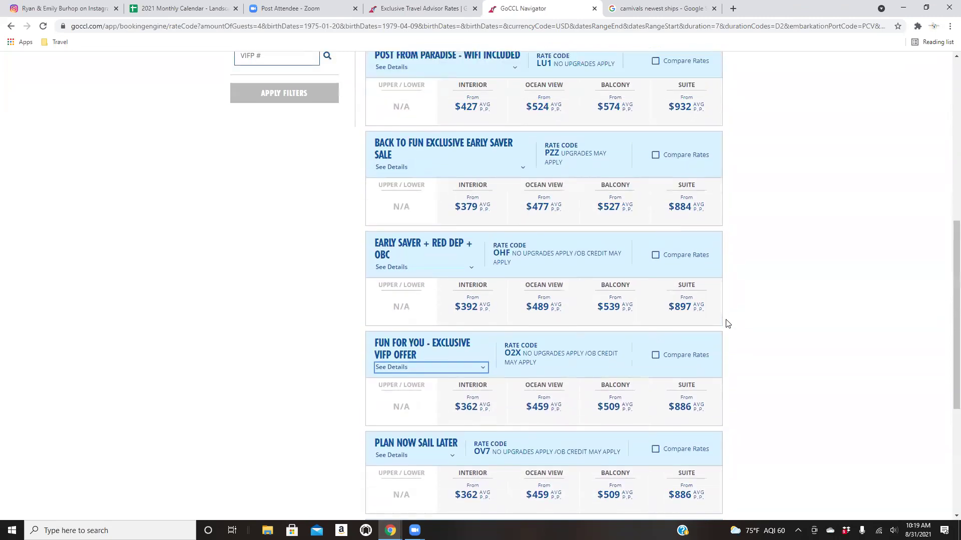
pyautogui.scroll(3, 727, 324)
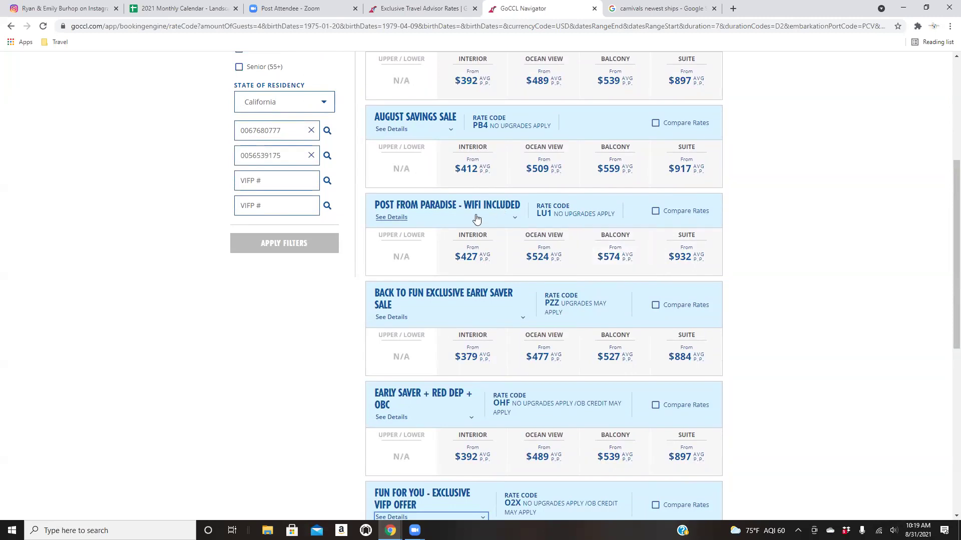
pyautogui.scroll(4, 478, 216)
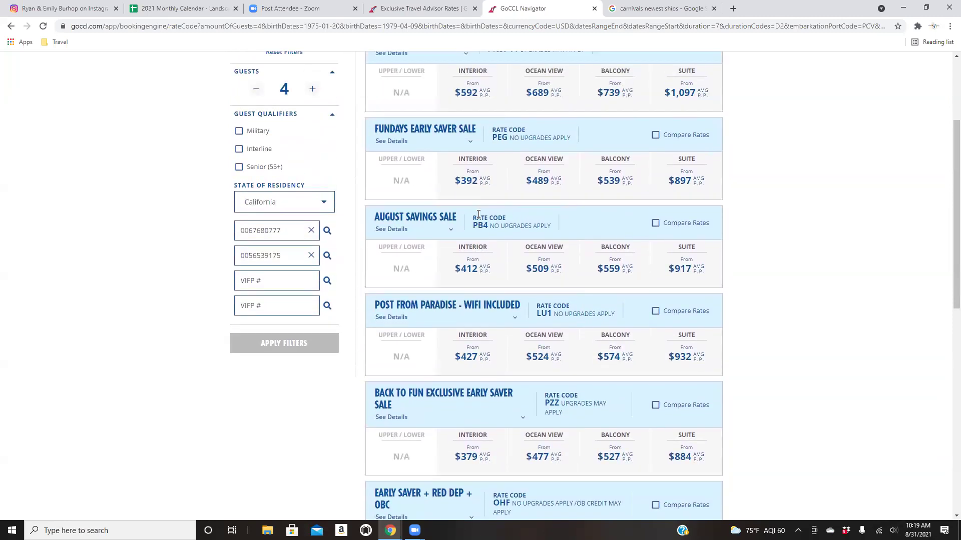
pyautogui.scroll(-1, 477, 217)
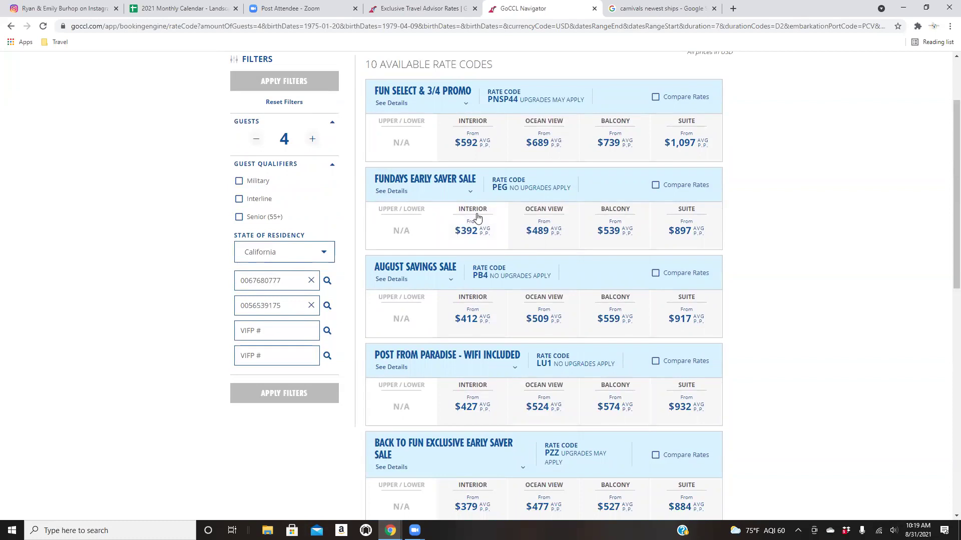
pyautogui.scroll(-4, 477, 217)
pyautogui.scroll(-1, 477, 217)
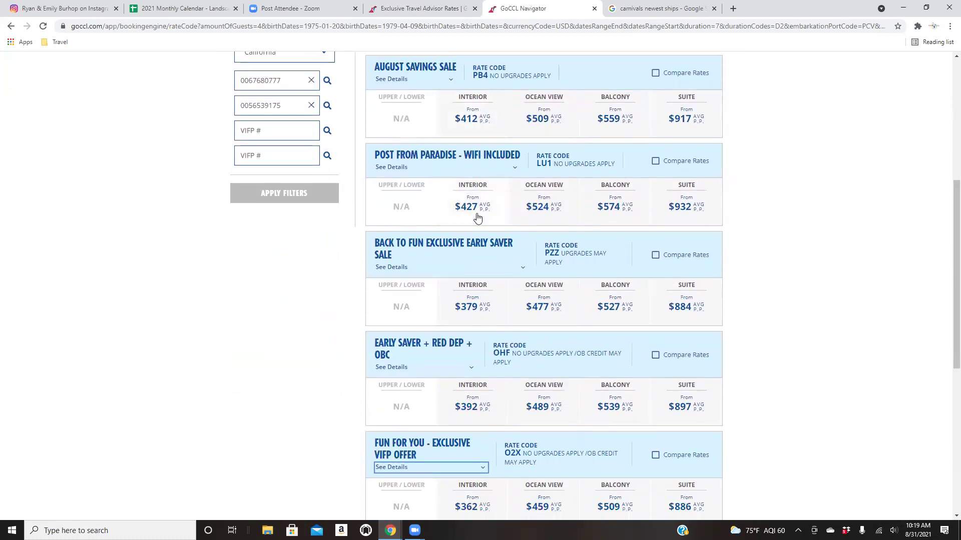
pyautogui.scroll(-5, 477, 217)
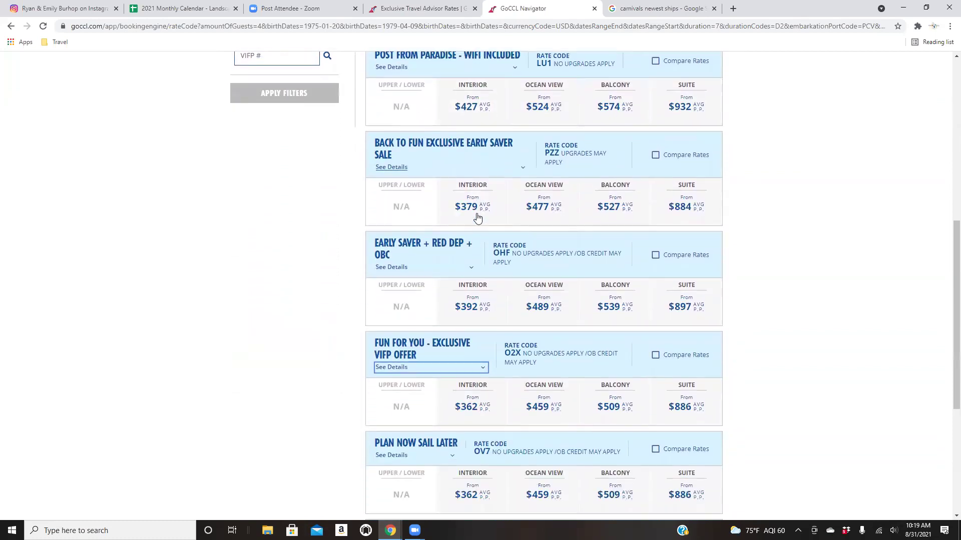
pyautogui.scroll(-2, 477, 217)
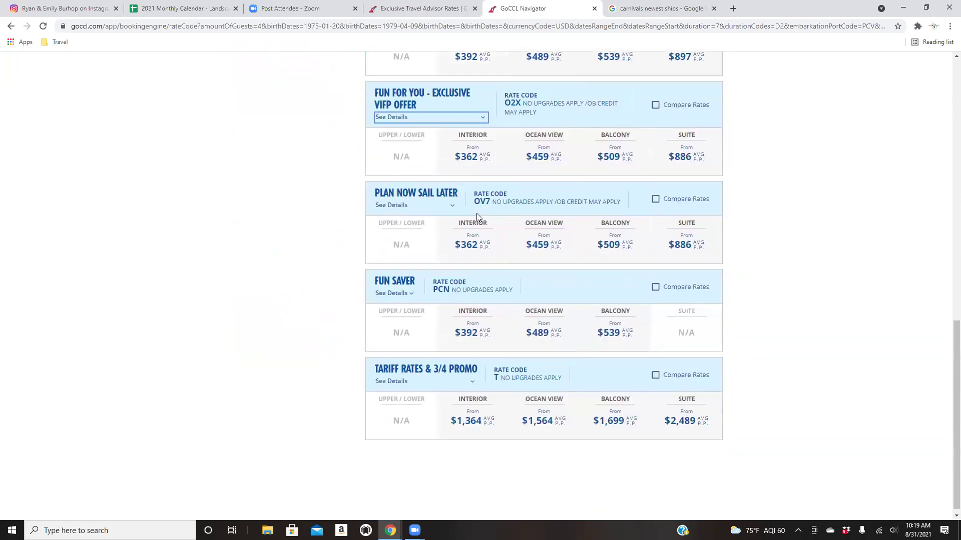
pyautogui.scroll(2, 477, 217)
pyautogui.scroll(1, 477, 217)
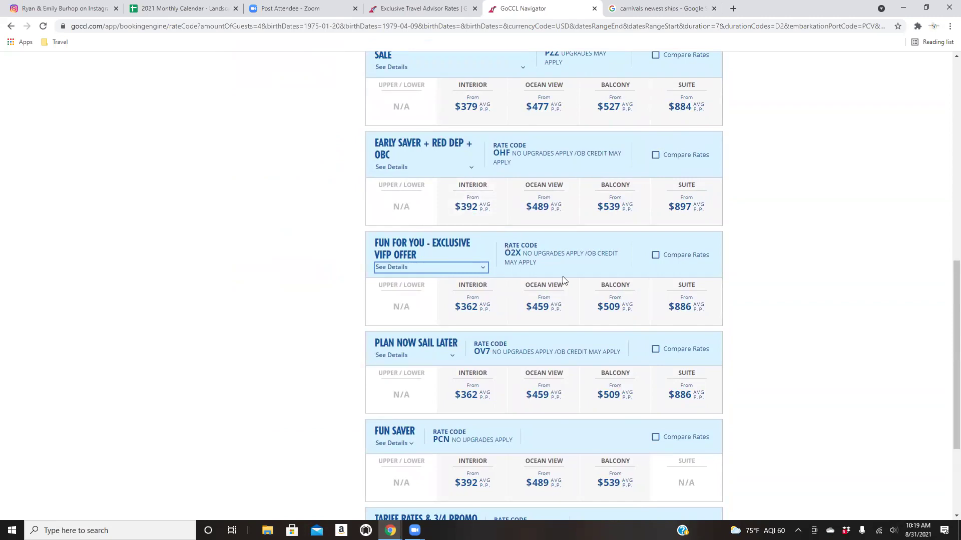
pyautogui.scroll(2, 480, 305)
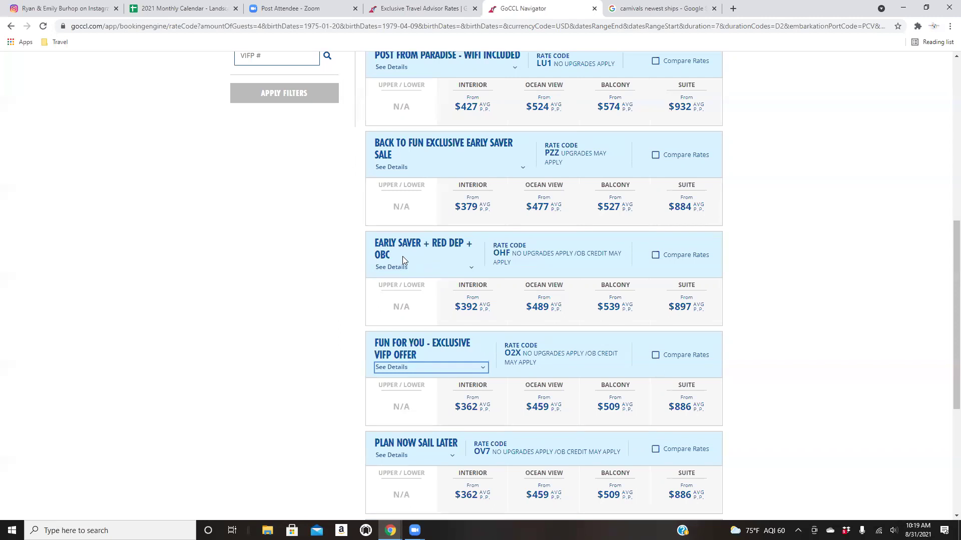
pyautogui.scroll(-1, 403, 256)
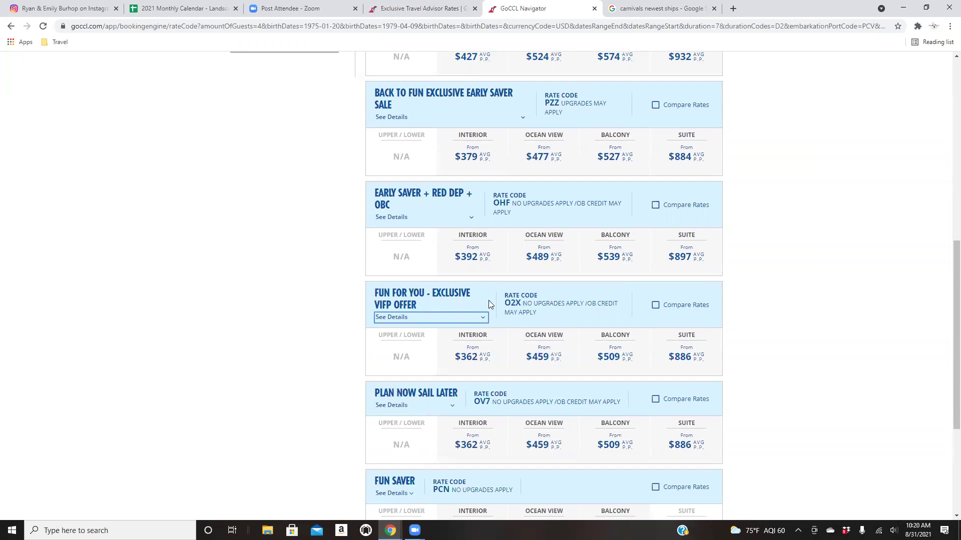
pyautogui.scroll(-1, 488, 301)
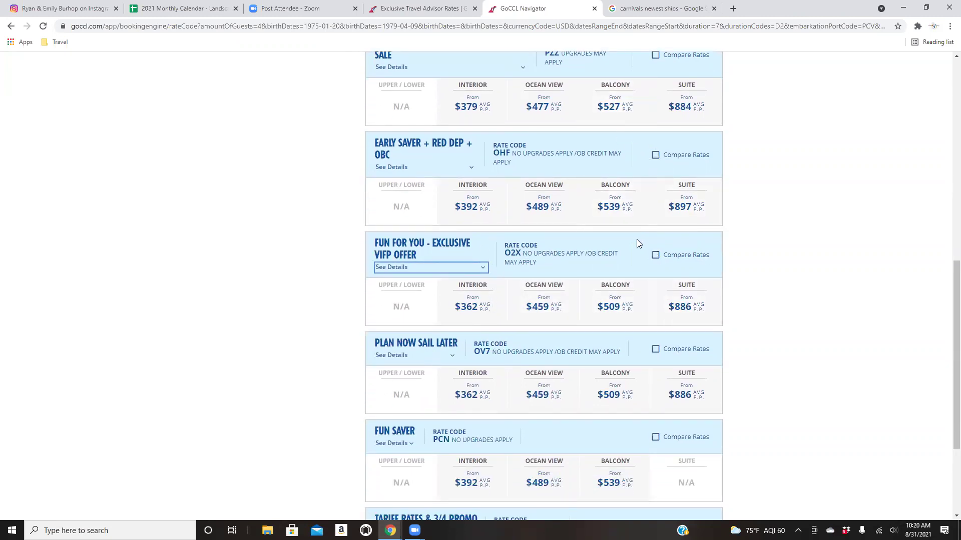
pyautogui.click(621, 309)
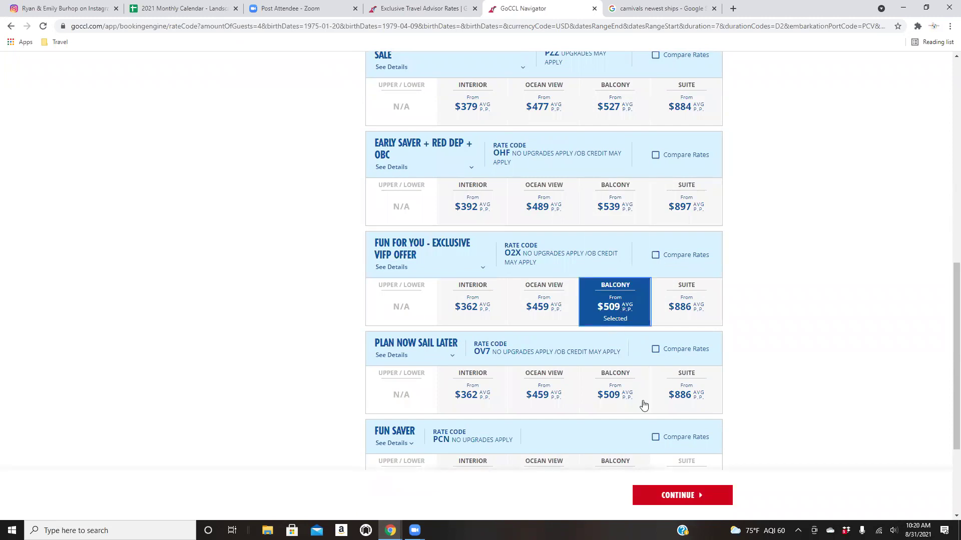
pyautogui.scroll(-1, 745, 386)
pyautogui.click(722, 495)
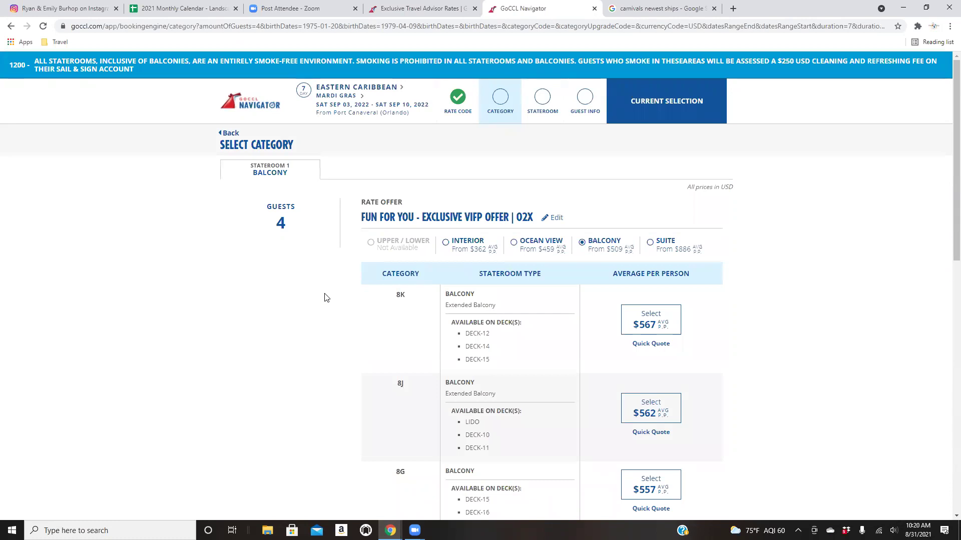
pyautogui.scroll(-10, 326, 298)
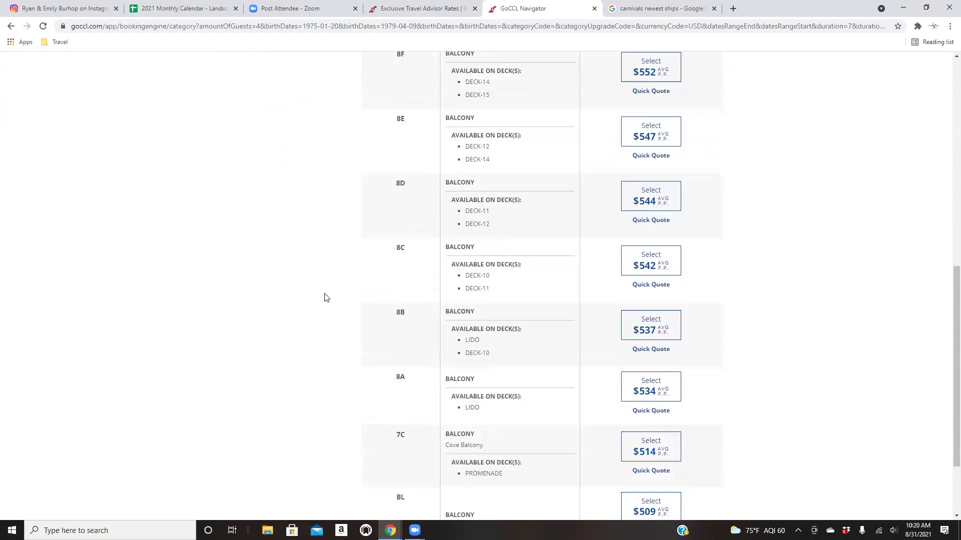
pyautogui.scroll(-3, 326, 297)
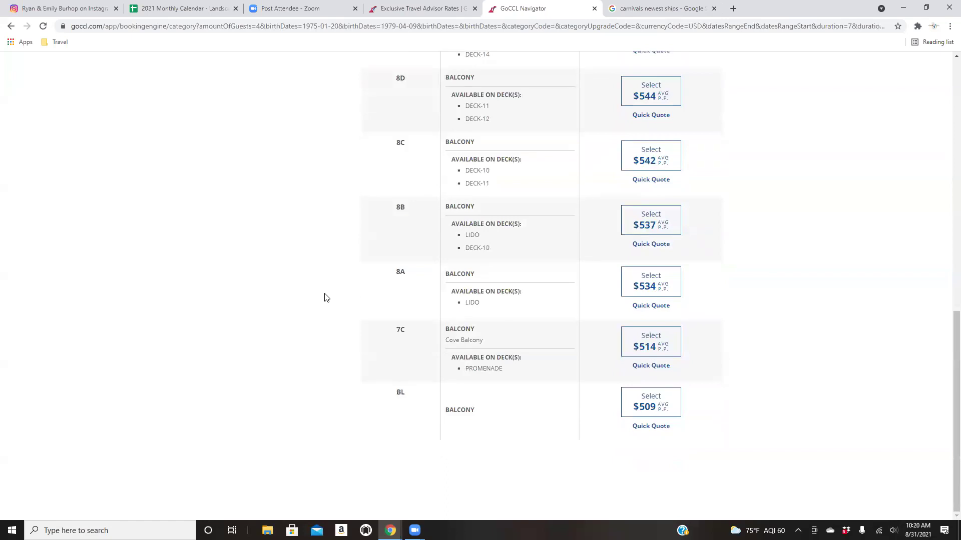
pyautogui.scroll(2, 325, 298)
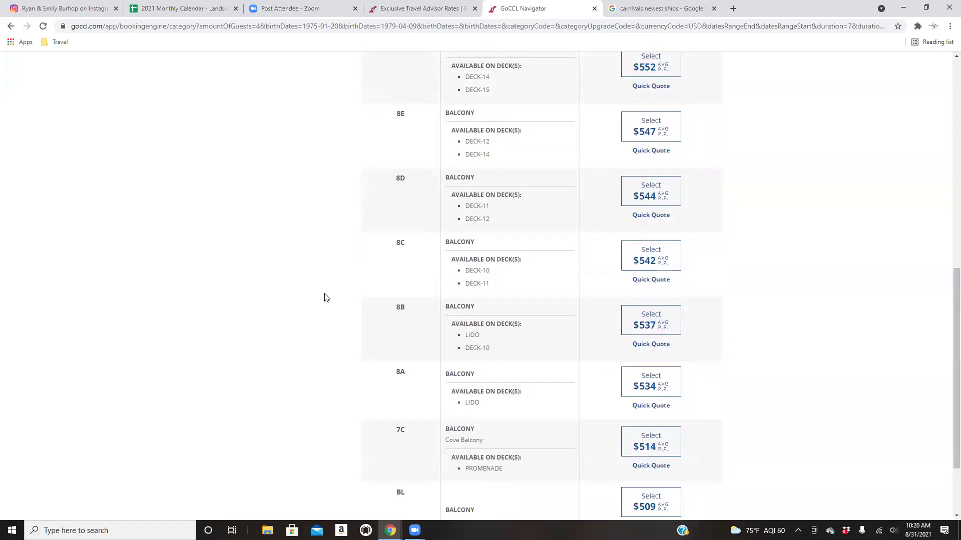
pyautogui.scroll(2, 325, 298)
pyautogui.scroll(2, 326, 297)
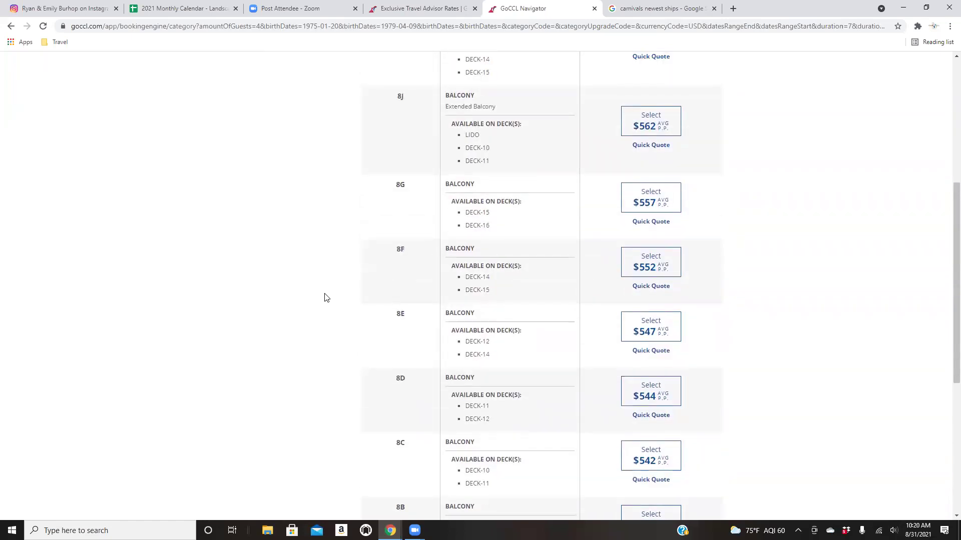
pyautogui.scroll(2, 326, 298)
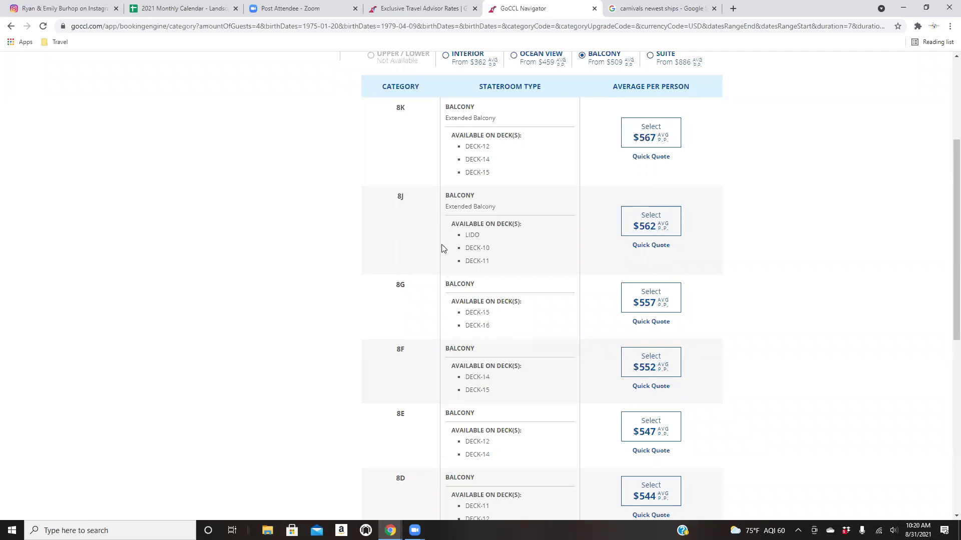
pyautogui.scroll(-4, 438, 250)
pyautogui.scroll(-1, 437, 250)
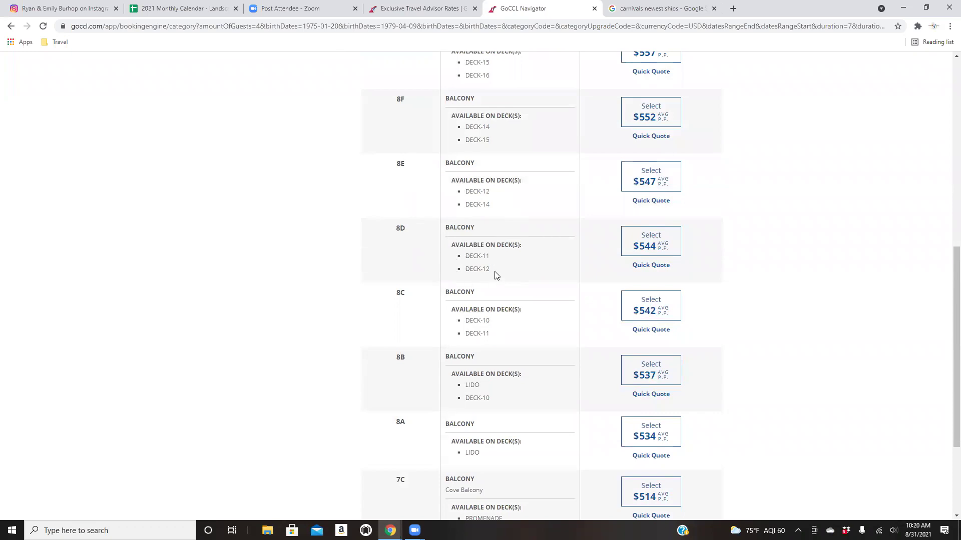
pyautogui.scroll(-1, 495, 274)
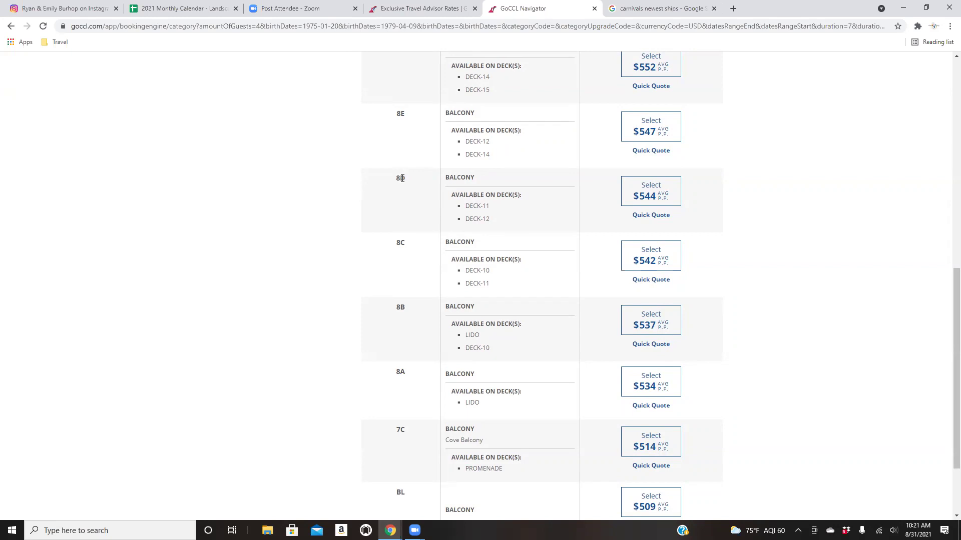
pyautogui.scroll(-1, 565, 297)
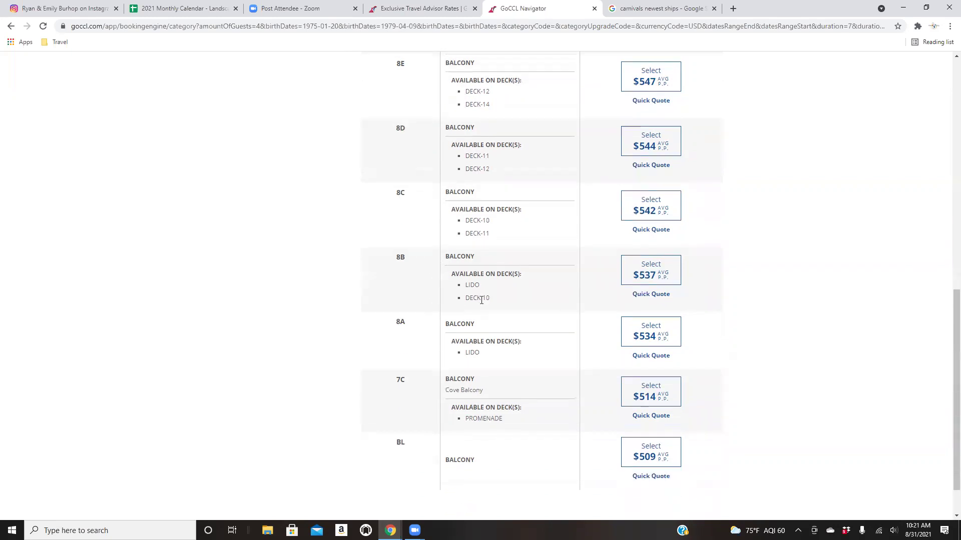
pyautogui.scroll(-1, 505, 360)
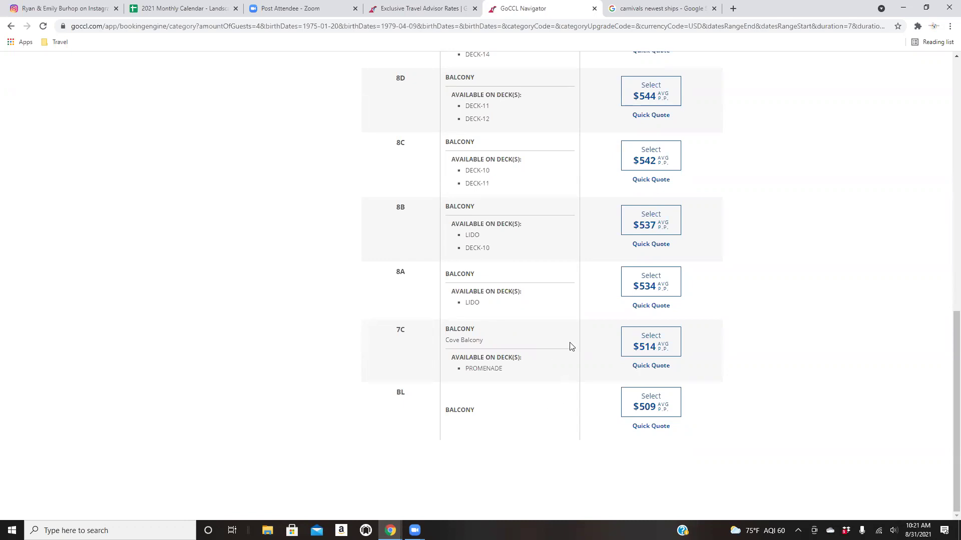
pyautogui.scroll(6, 545, 361)
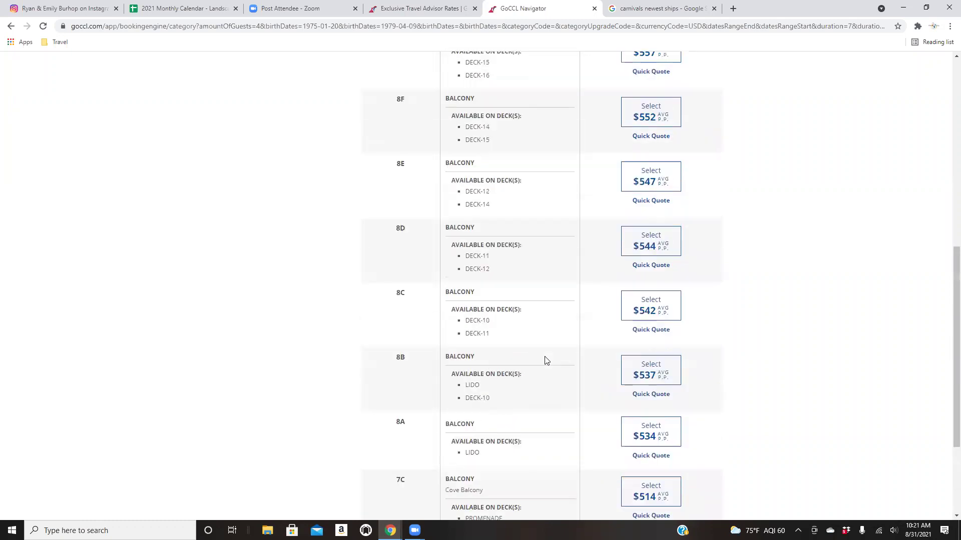
pyautogui.scroll(2, 545, 361)
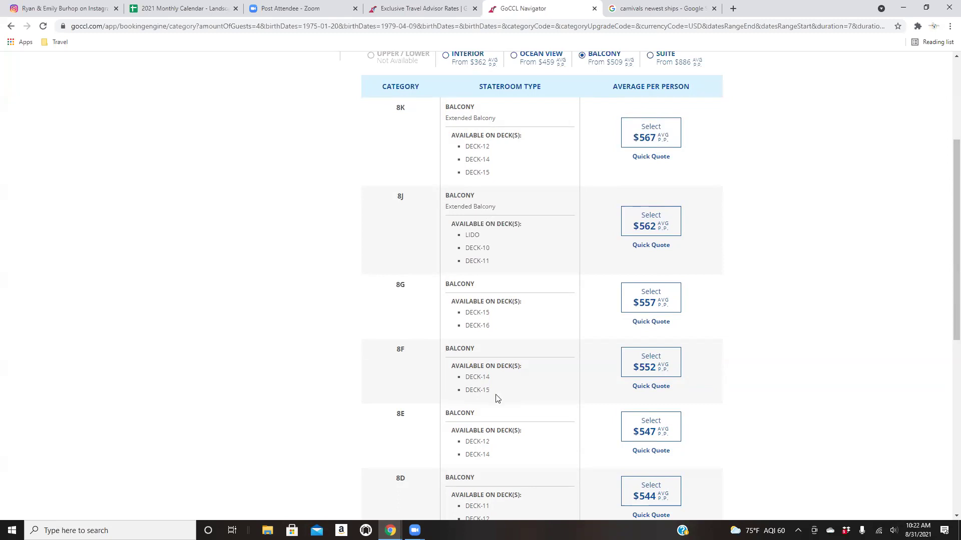
pyautogui.scroll(-1, 573, 380)
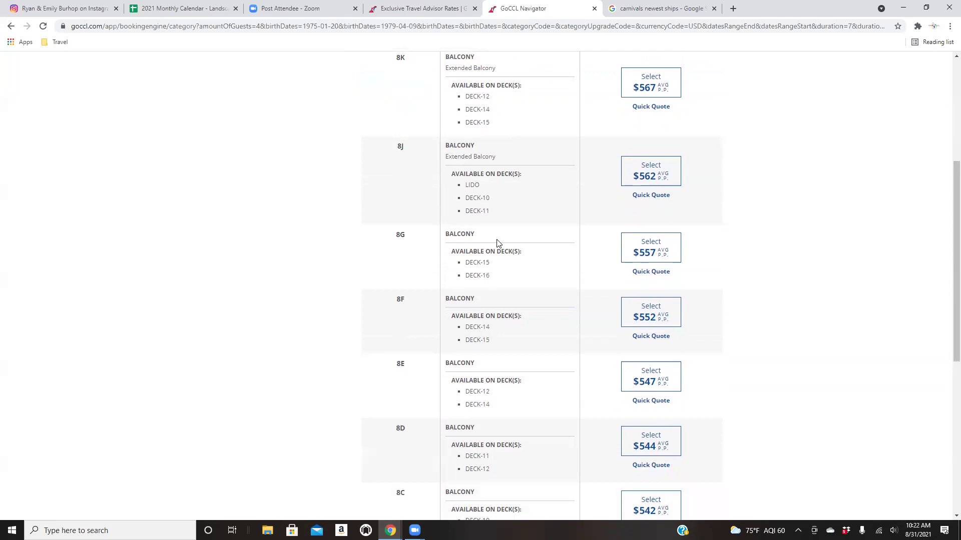
pyautogui.scroll(-5, 499, 247)
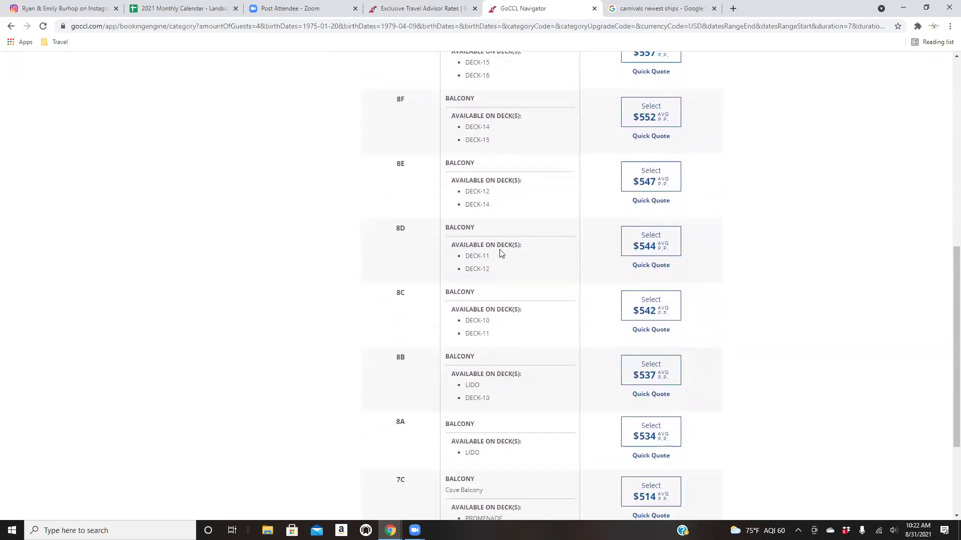
pyautogui.scroll(-2, 499, 252)
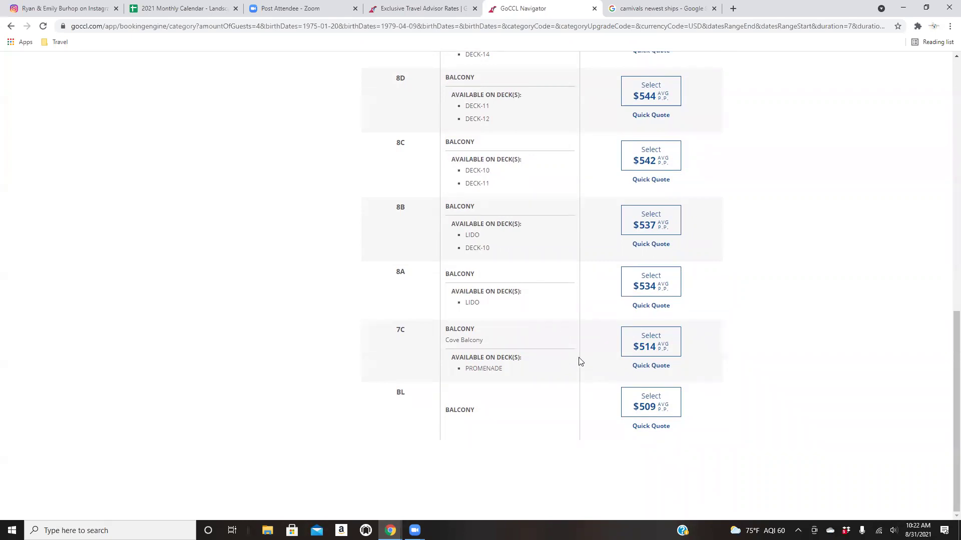
pyautogui.scroll(4, 573, 377)
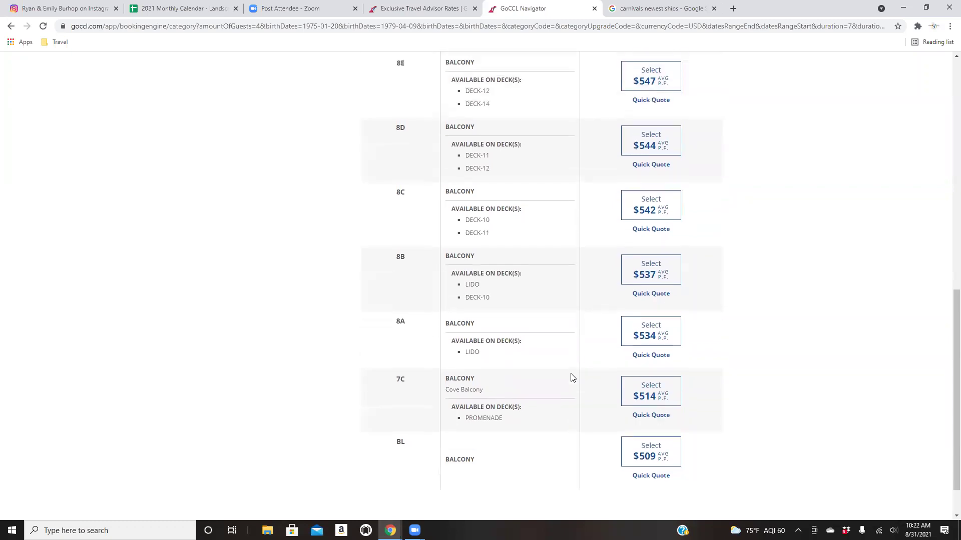
pyautogui.scroll(2, 572, 378)
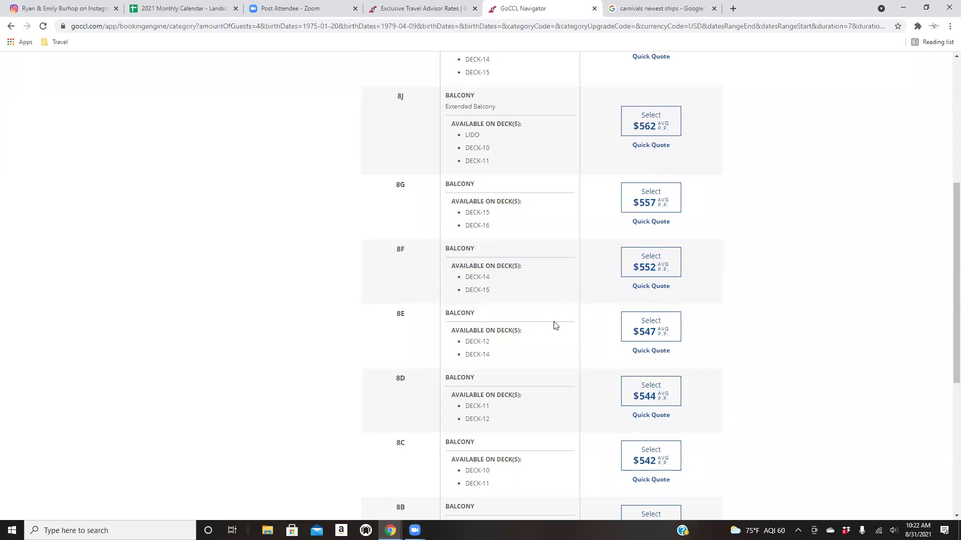
pyautogui.scroll(3, 556, 326)
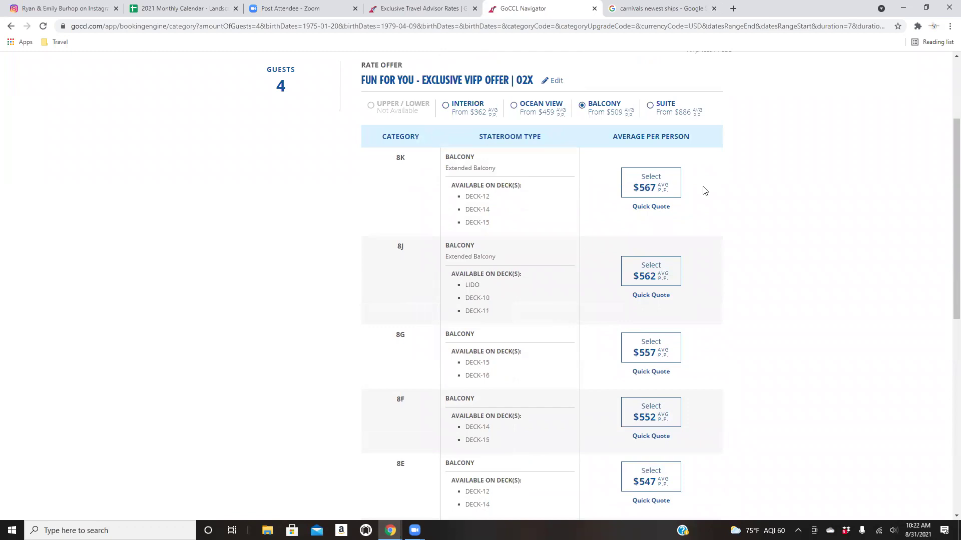
# Choose balcony category 8K at $567 per person and continue to stateroom selection.
pyautogui.click(643, 193)
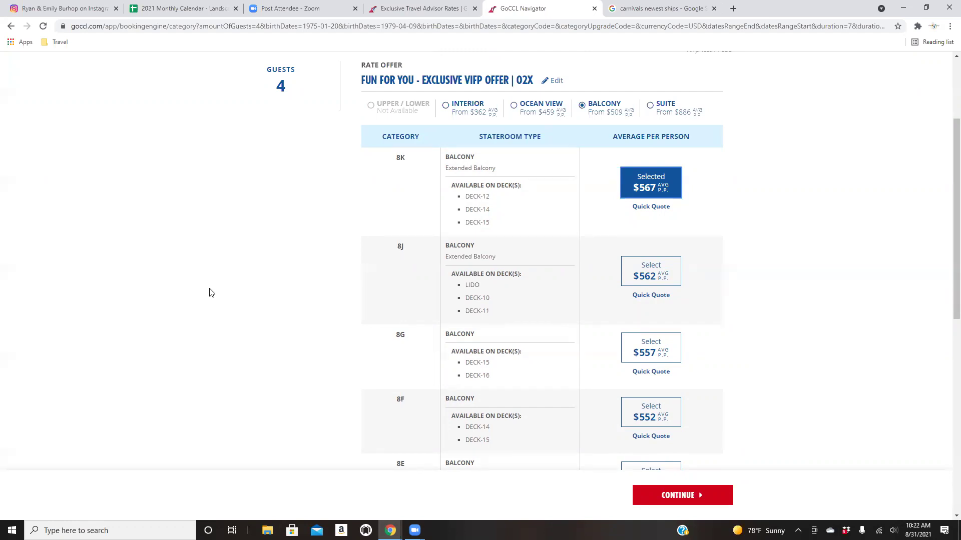
pyautogui.click(664, 506)
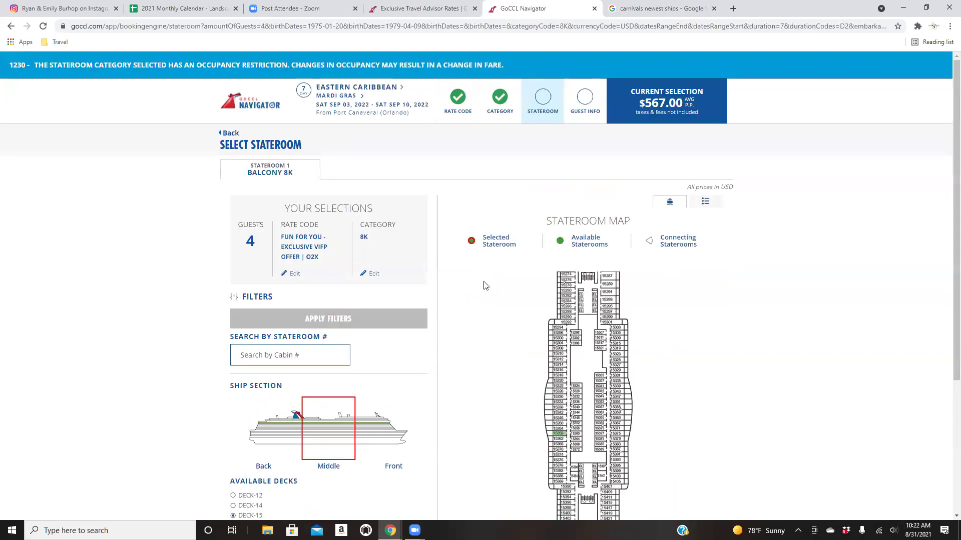
# Check stateroom 15358's details and filter the stateroom map to Deck 14.
pyautogui.scroll(-2, 490, 331)
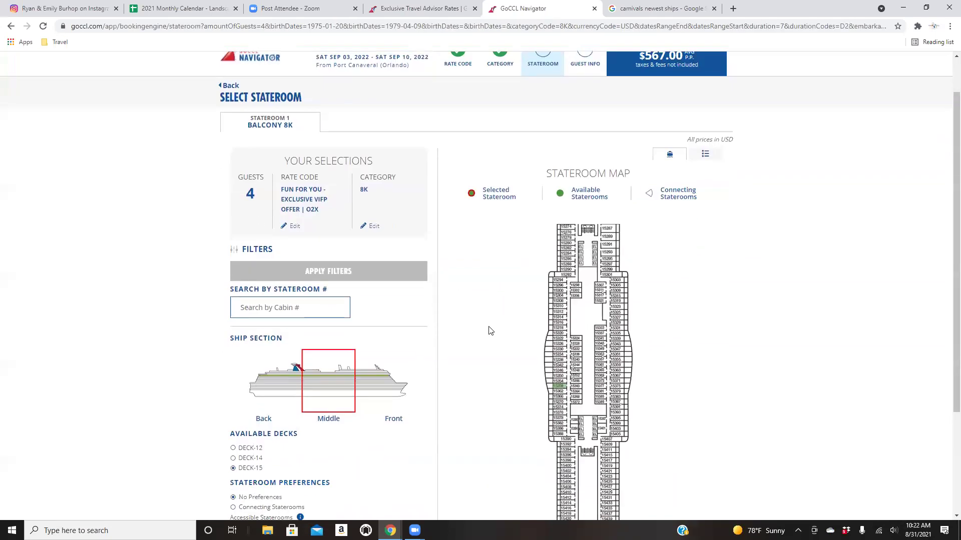
pyautogui.scroll(-1, 489, 329)
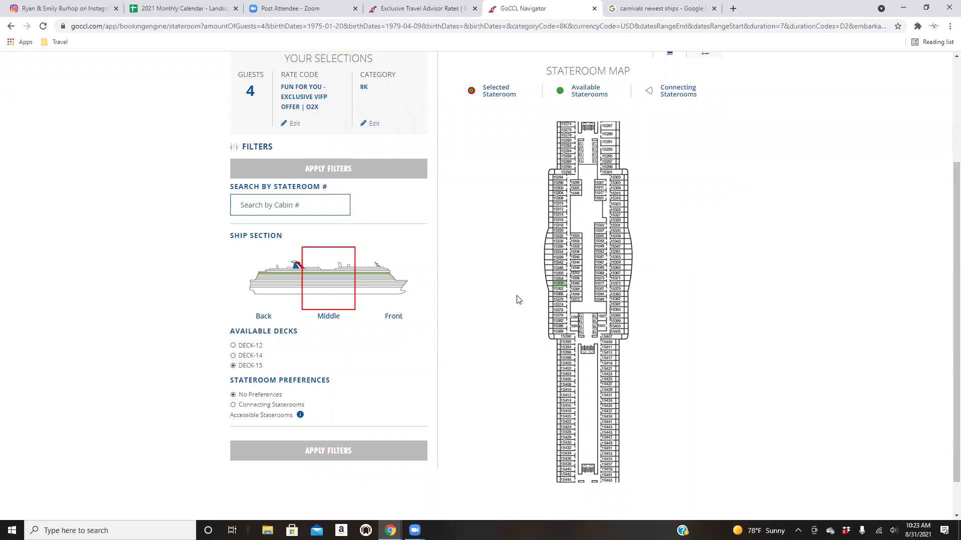
pyautogui.click(559, 284)
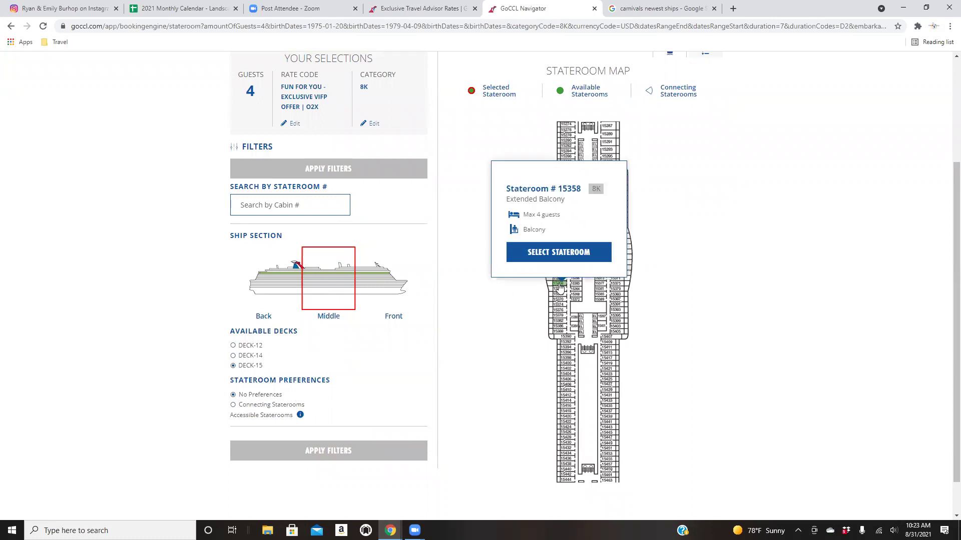
pyautogui.click(247, 356)
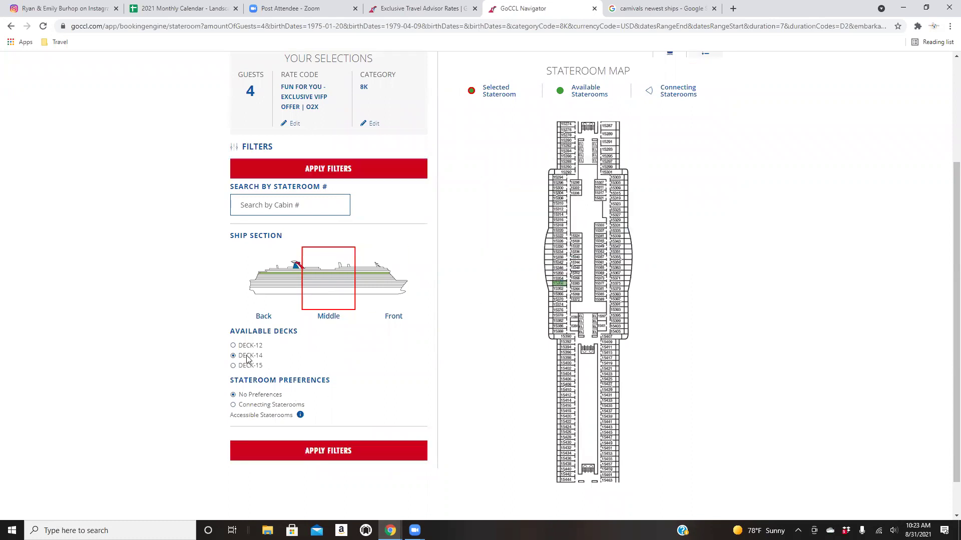
pyautogui.click(324, 167)
# Try Deck 12, which has no available staterooms, then return to the Deck 14 map.
pyautogui.scroll(-2, 468, 425)
pyautogui.click(247, 396)
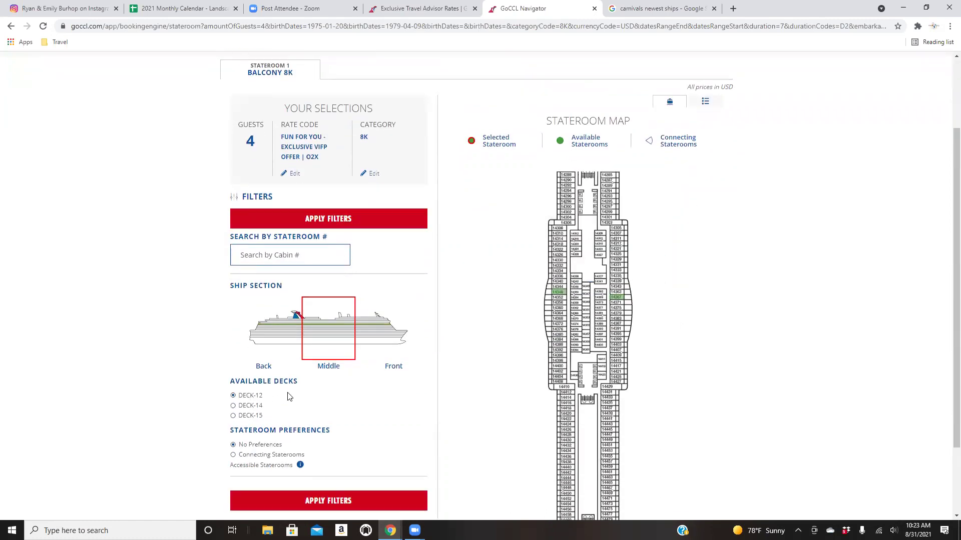
pyautogui.click(336, 218)
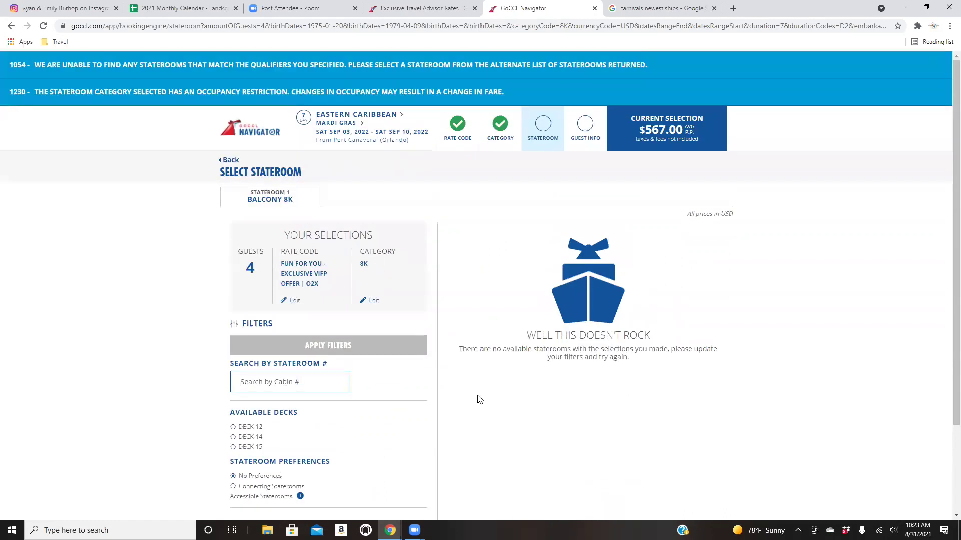
pyautogui.click(261, 328)
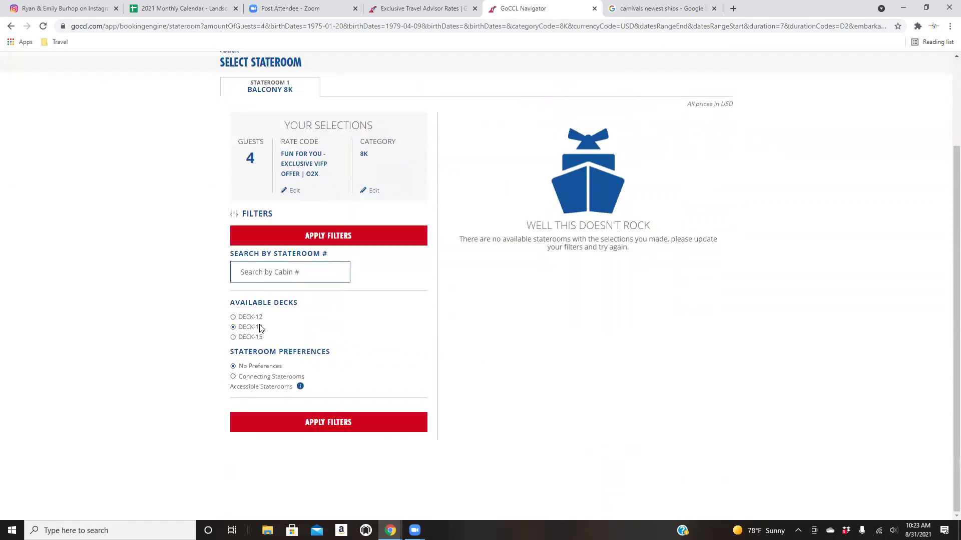
pyautogui.click(356, 236)
pyautogui.scroll(-4, 503, 403)
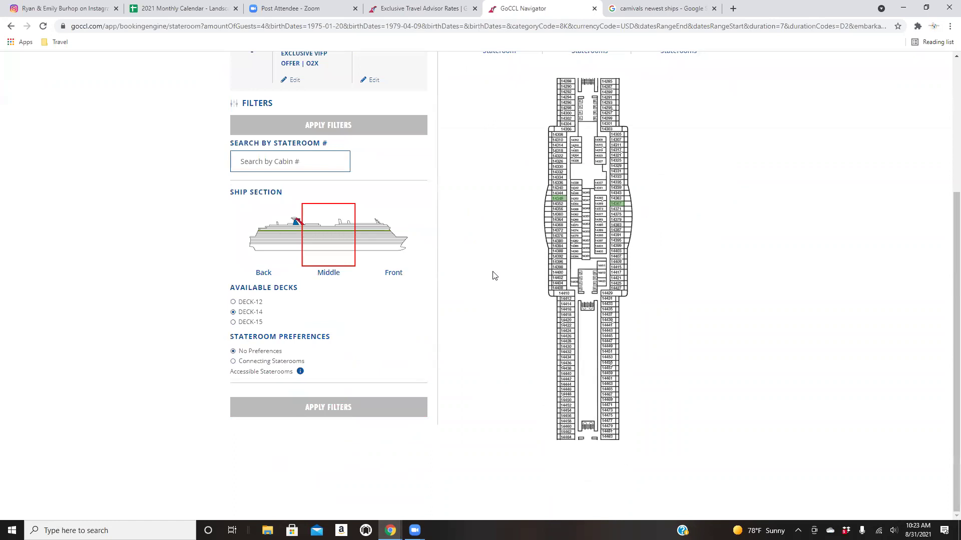
# Reload the Deck 15 map and select extended balcony stateroom 15358 for up to 4 guests.
pyautogui.click(254, 322)
pyautogui.click(373, 128)
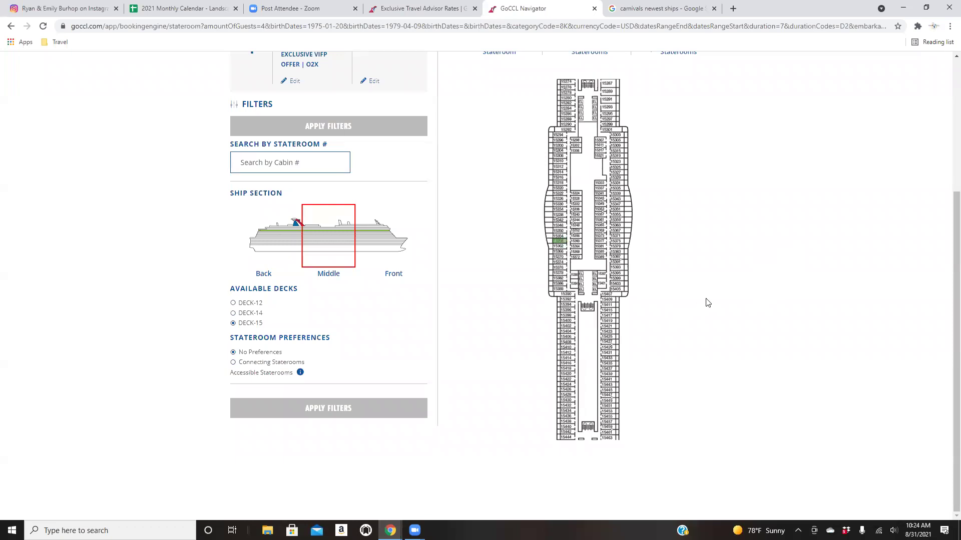
pyautogui.click(559, 242)
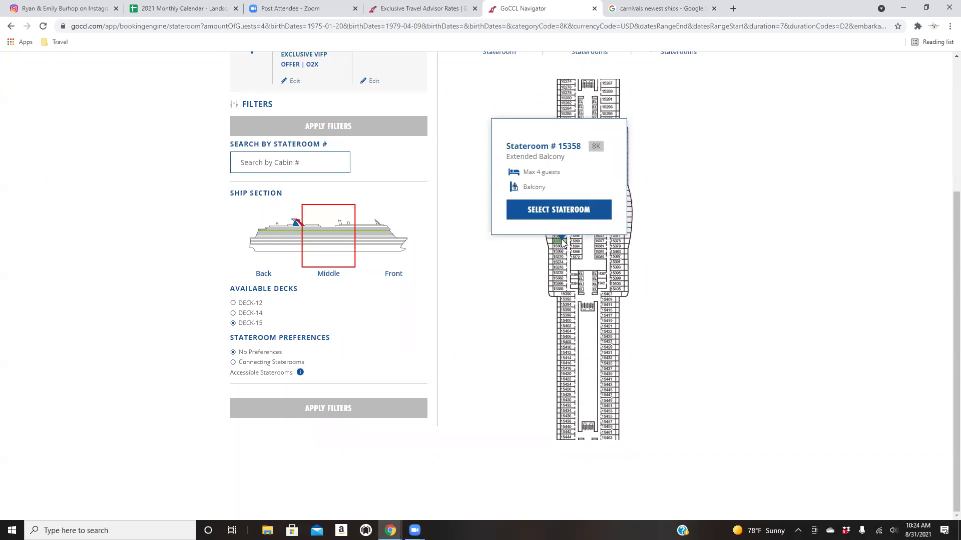
pyautogui.click(483, 267)
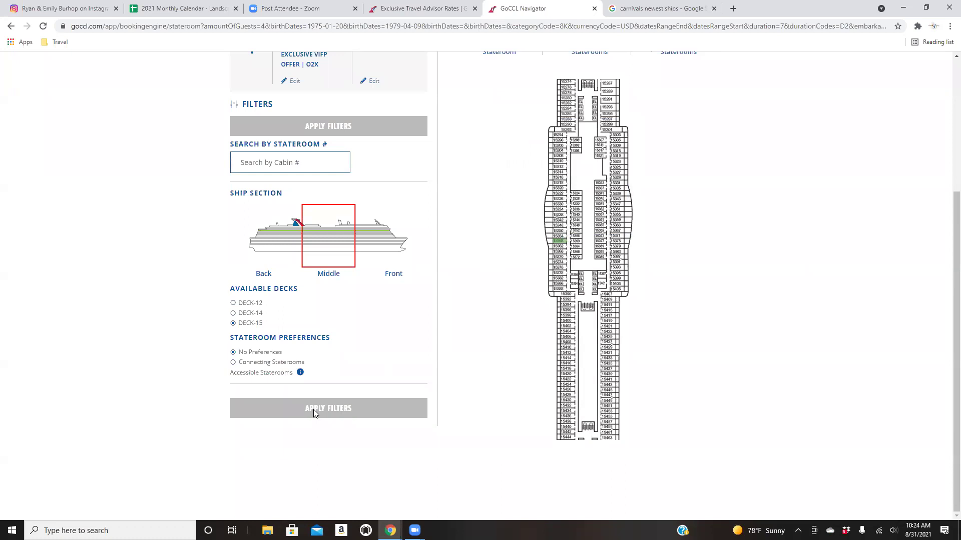
pyautogui.moveTo(299, 373)
pyautogui.click(559, 242)
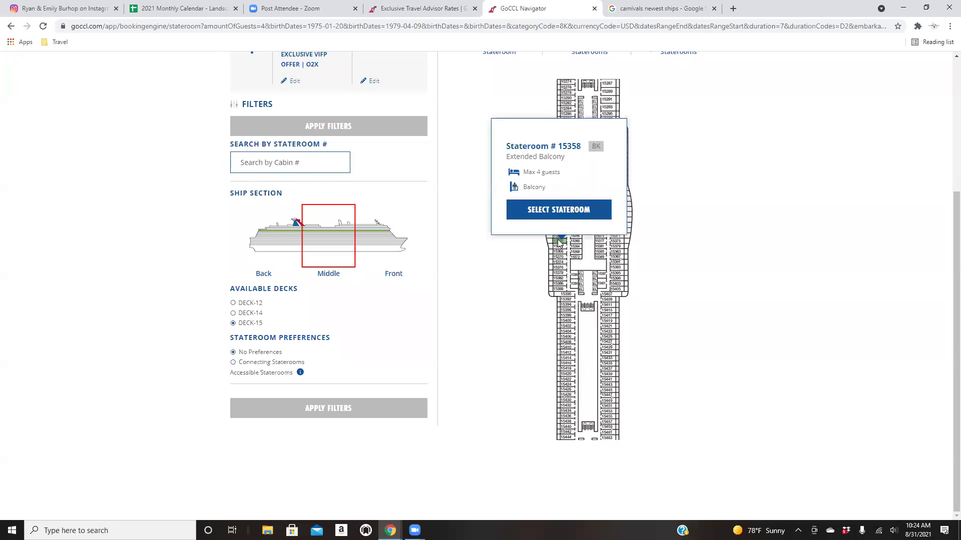
pyautogui.click(555, 210)
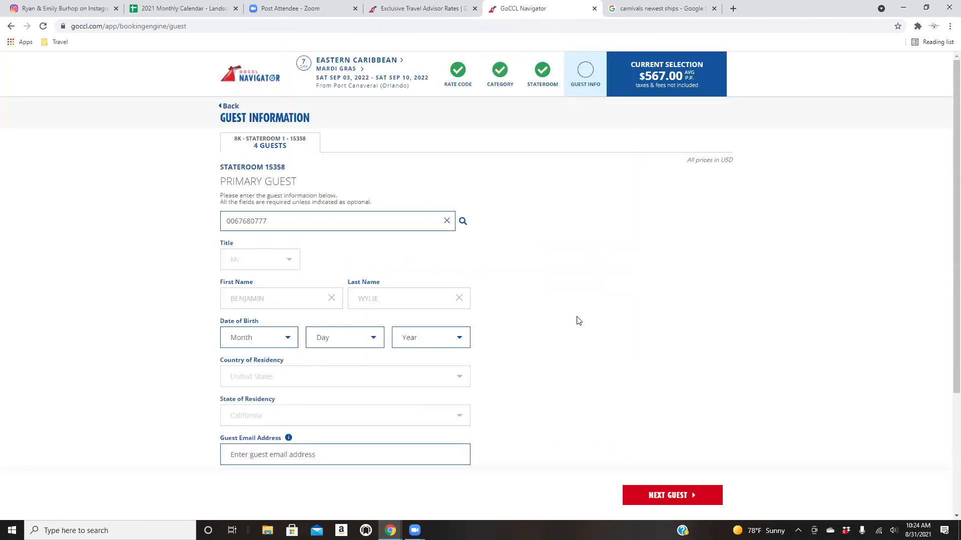
# Go back twice from Guest Information to the balcony category list showing 8K at $567.
pyautogui.scroll(-2, 579, 321)
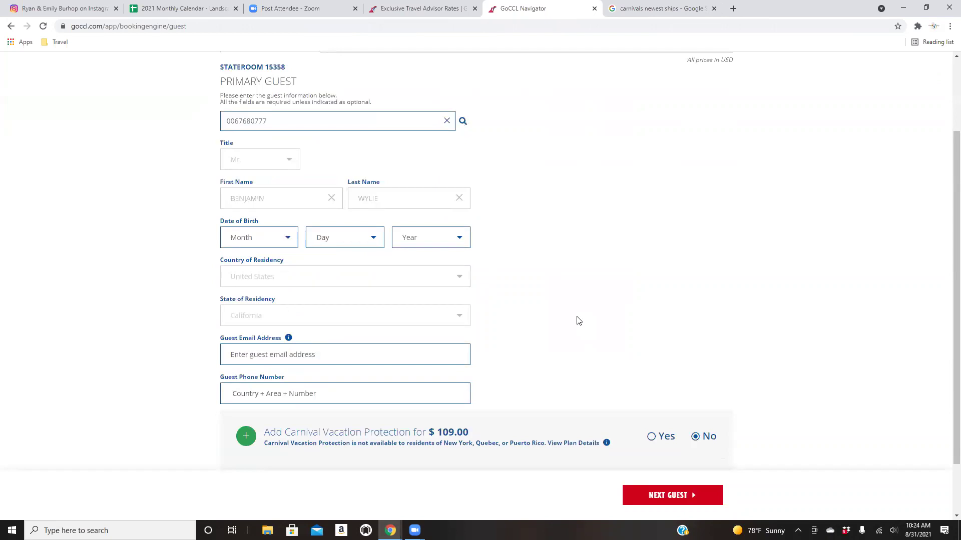
pyautogui.scroll(-1, 579, 321)
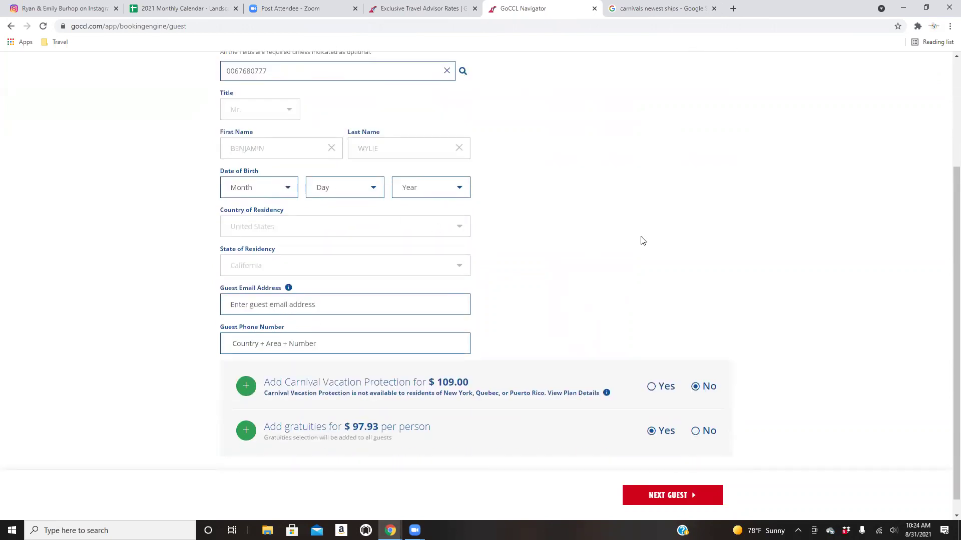
pyautogui.scroll(3, 640, 243)
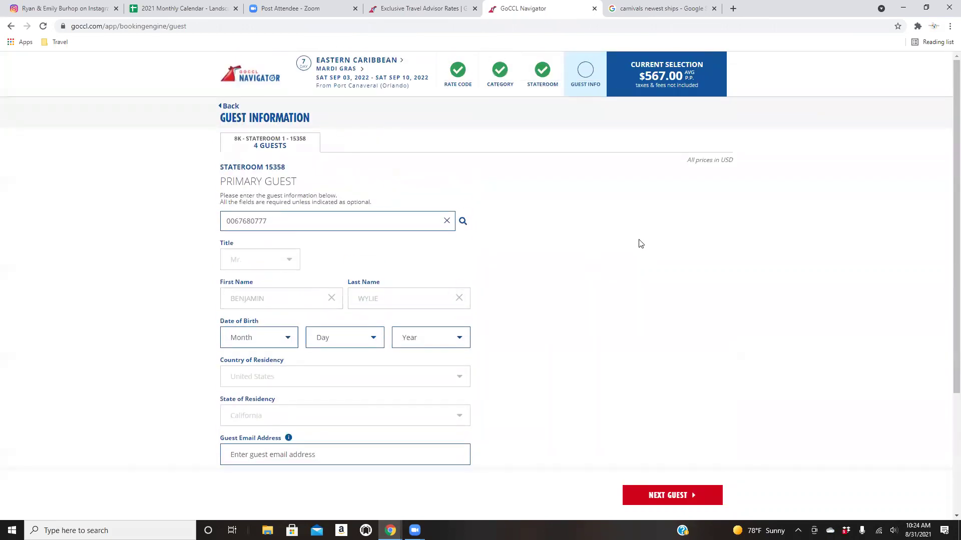
pyautogui.click(10, 26)
pyautogui.scroll(-4, 437, 317)
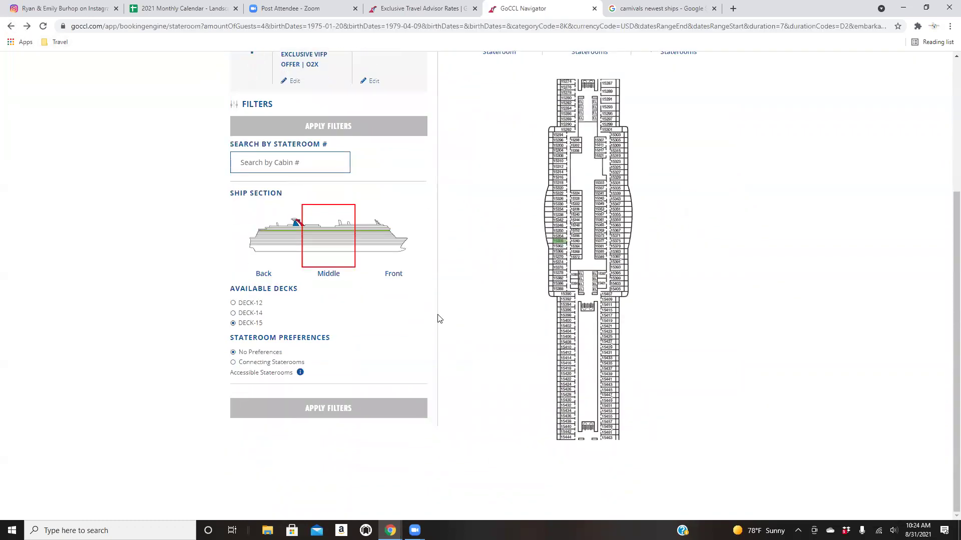
pyautogui.click(11, 26)
pyautogui.scroll(-2, 370, 248)
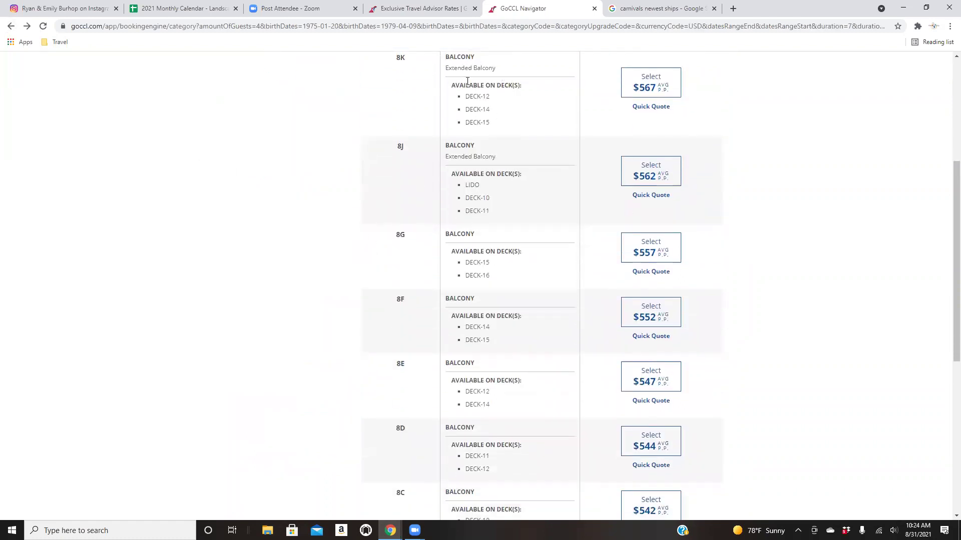
# Open the Quick Quote for Balcony 8K and view its $2,769.84 pricing breakdown.
pyautogui.click(650, 106)
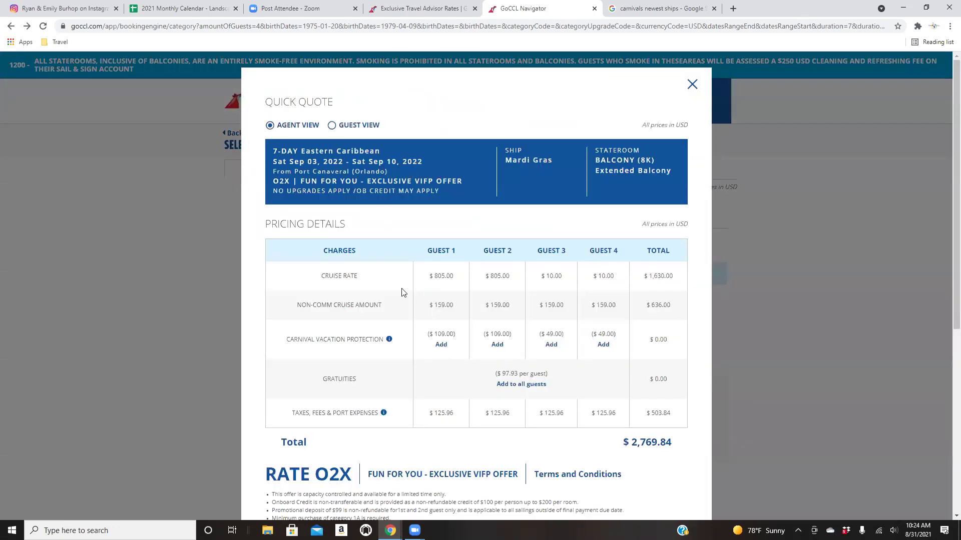
pyautogui.scroll(-2, 265, 292)
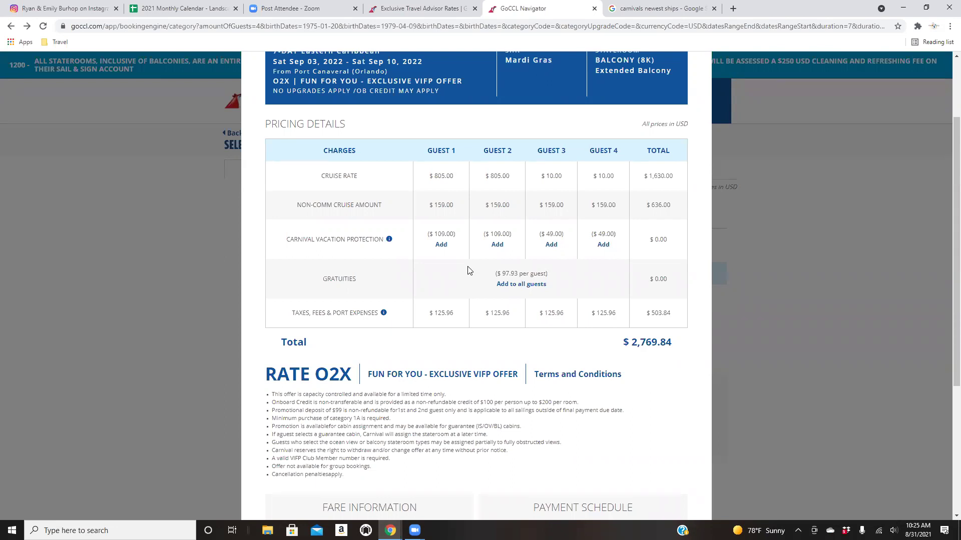
# Add Carnival Vacation Protection for Guests 1–4 ($316.00) and gratuities for all guests ($391.72).
pyautogui.click(441, 244)
pyautogui.click(499, 244)
pyautogui.click(553, 244)
pyautogui.click(605, 248)
pyautogui.click(528, 284)
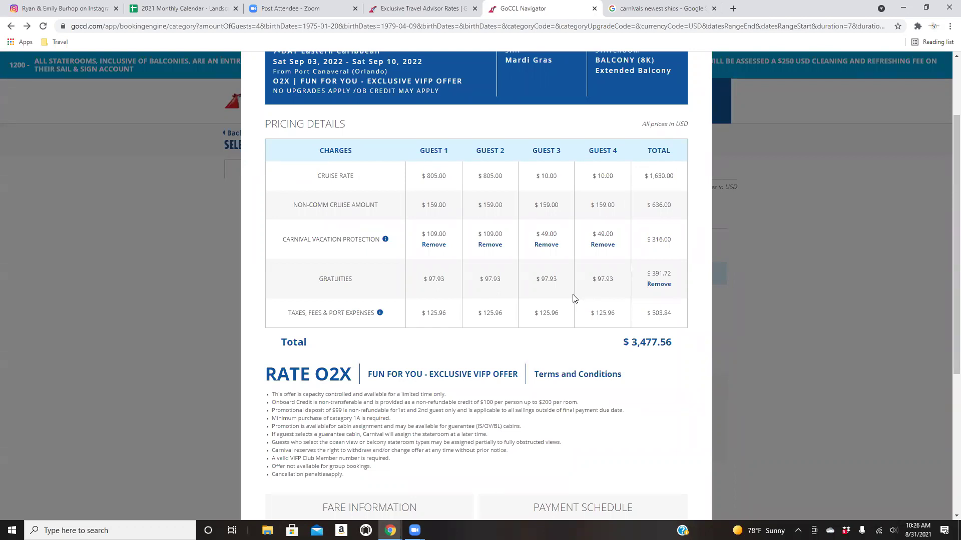
pyautogui.scroll(-1, 487, 360)
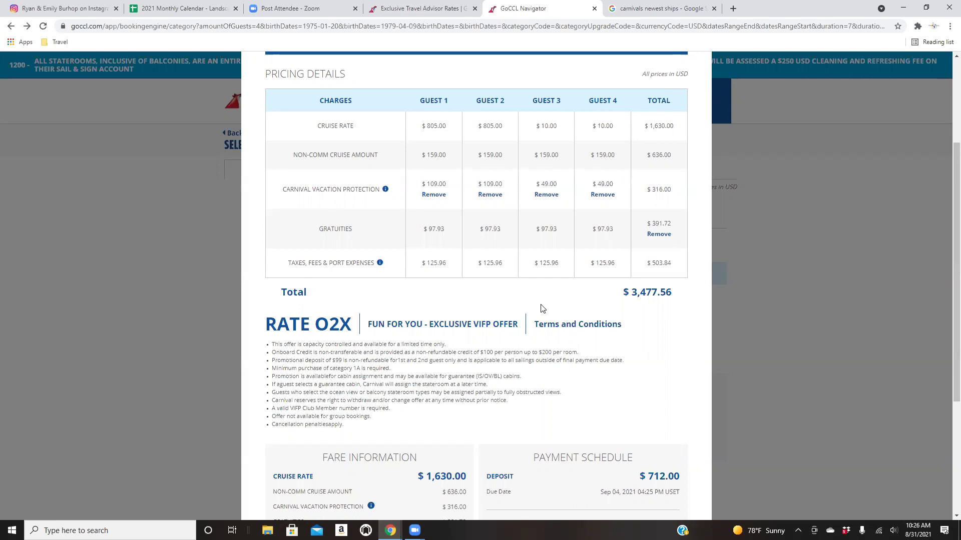
pyautogui.scroll(2, 541, 309)
pyautogui.scroll(-2, 541, 308)
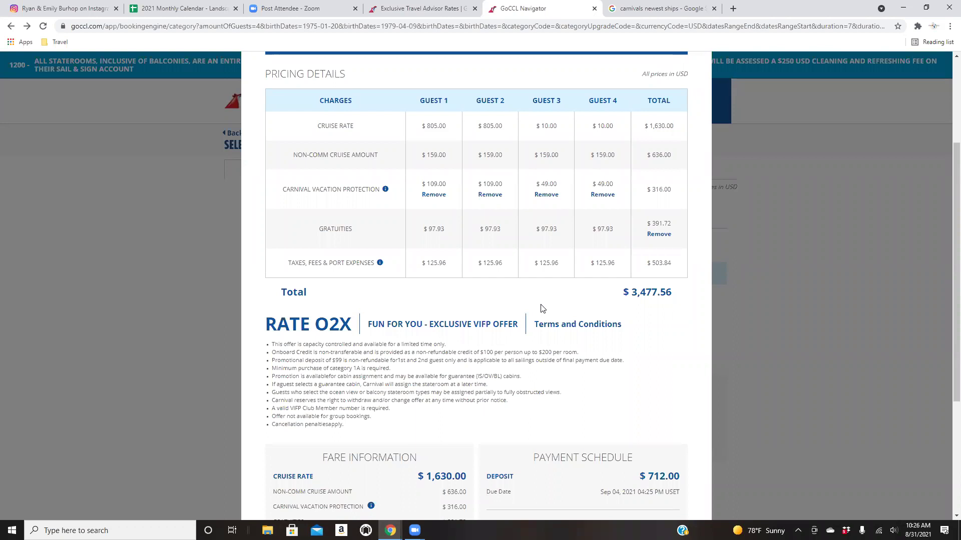
pyautogui.scroll(-3, 600, 330)
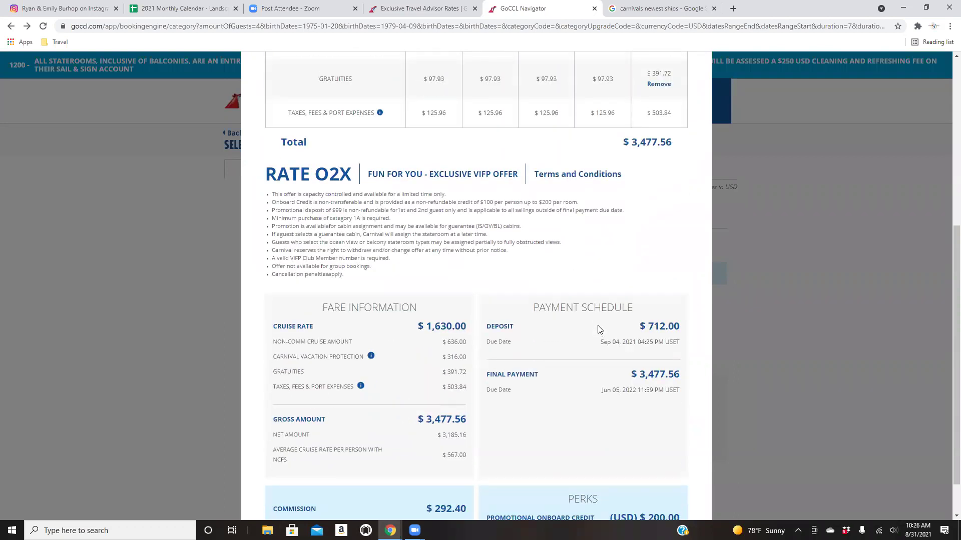
pyautogui.scroll(-1, 526, 260)
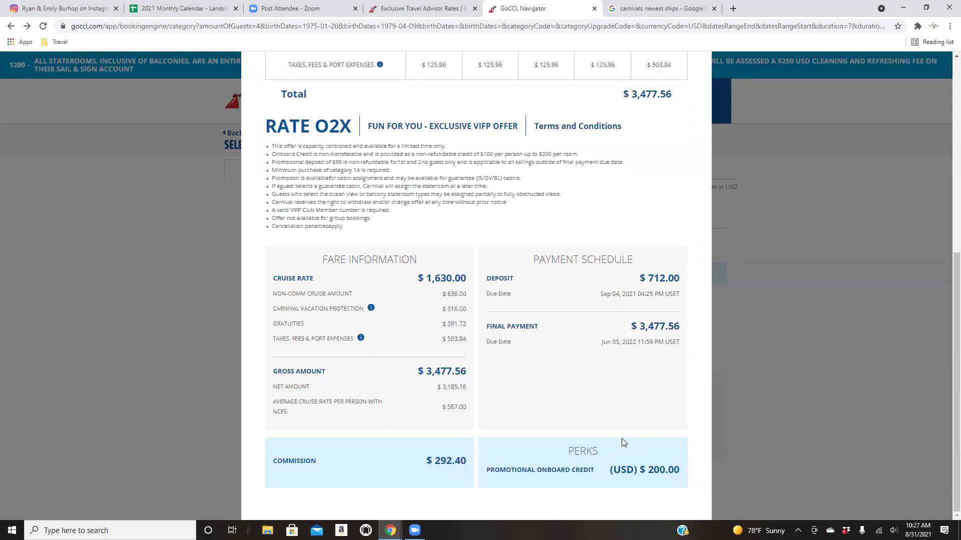
pyautogui.scroll(7, 622, 438)
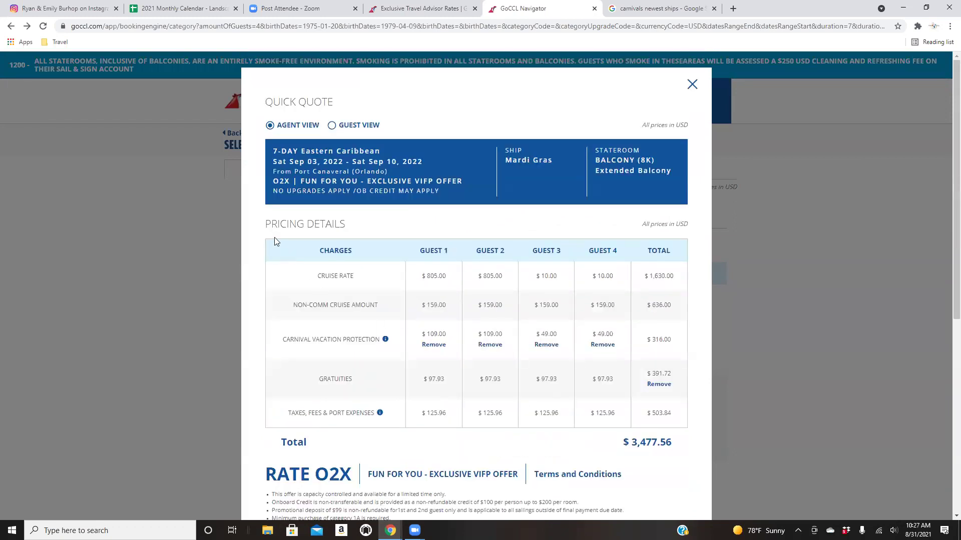
# Switch the Quick Quote to Guest View and review its itinerary and pricing down to the share form.
pyautogui.click(332, 126)
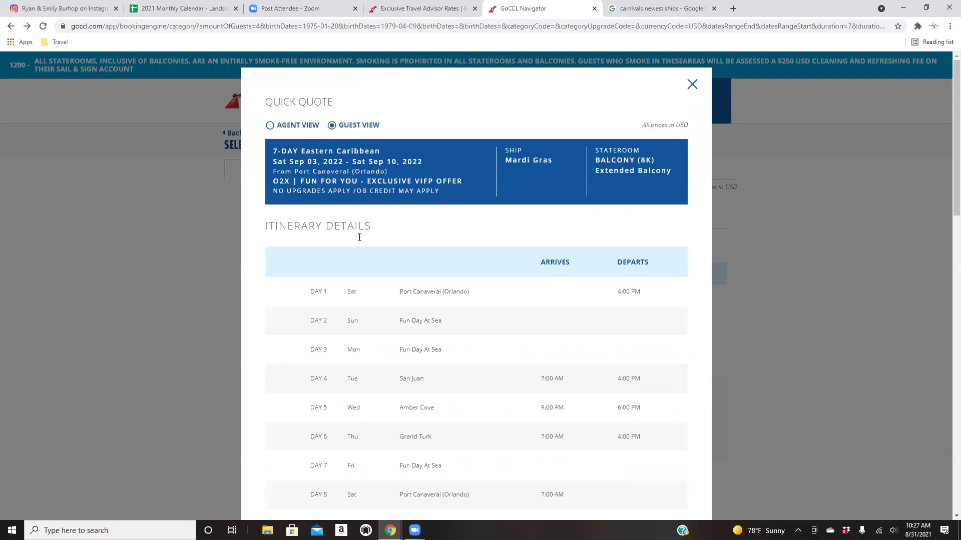
pyautogui.scroll(-2, 859, 447)
pyautogui.scroll(2, 408, 306)
pyautogui.scroll(-1, 524, 304)
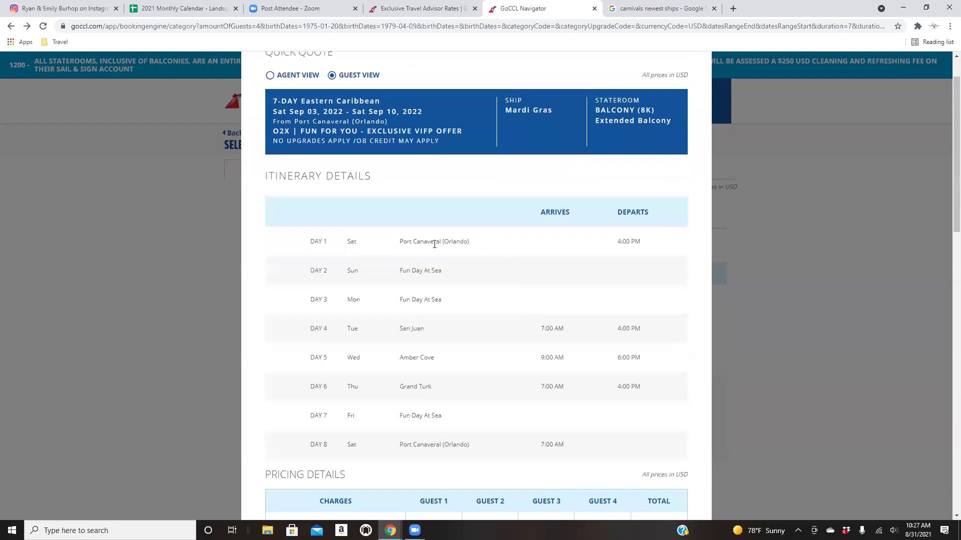
pyautogui.scroll(-6, 434, 384)
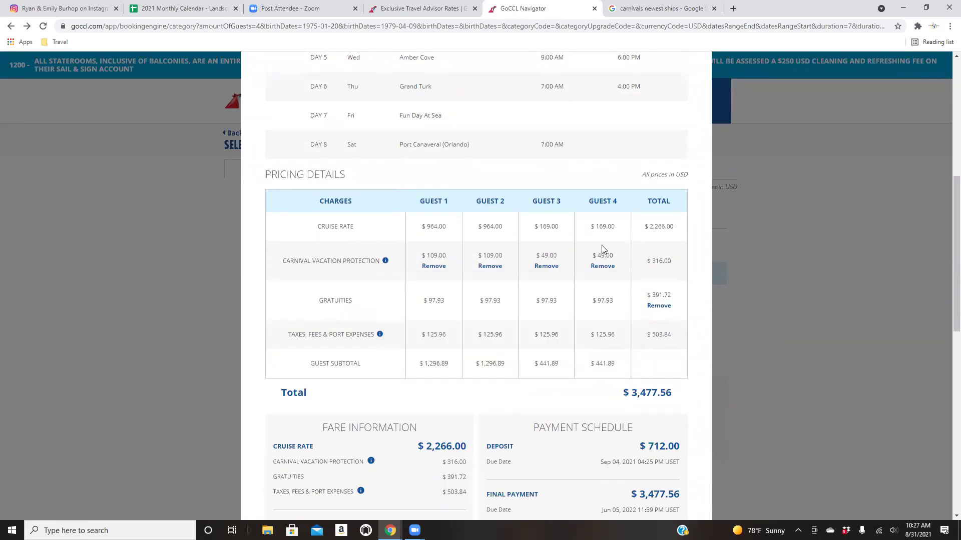
pyautogui.scroll(-5, 526, 364)
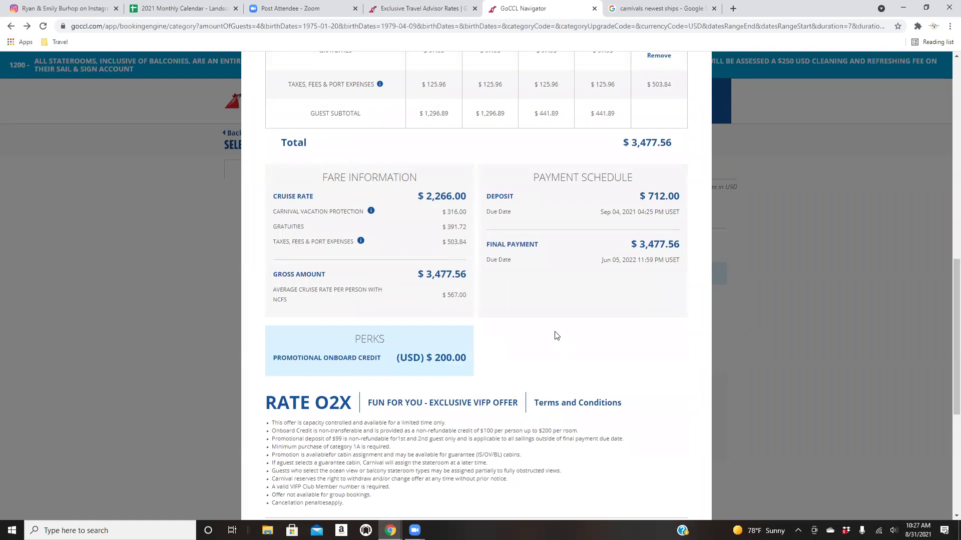
pyautogui.scroll(-2, 555, 333)
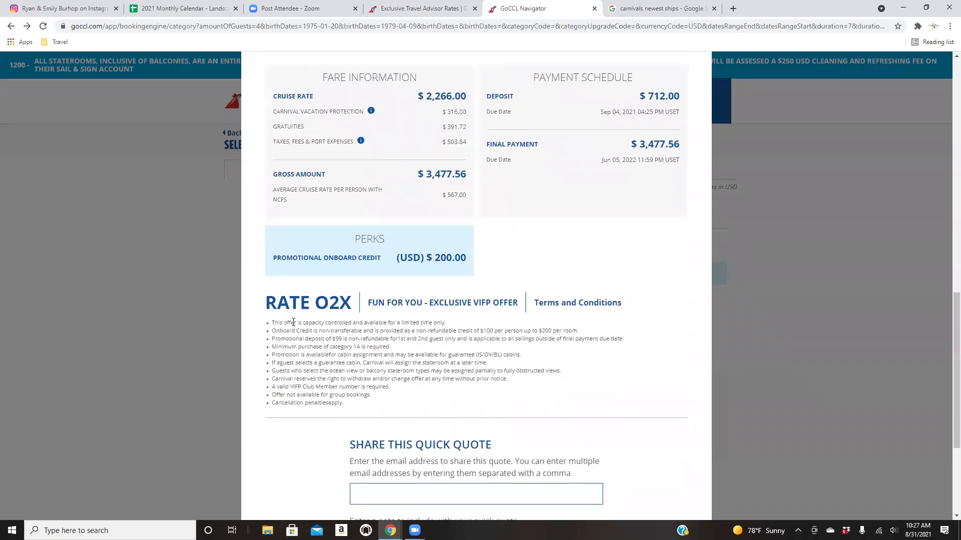
pyautogui.scroll(-3, 490, 408)
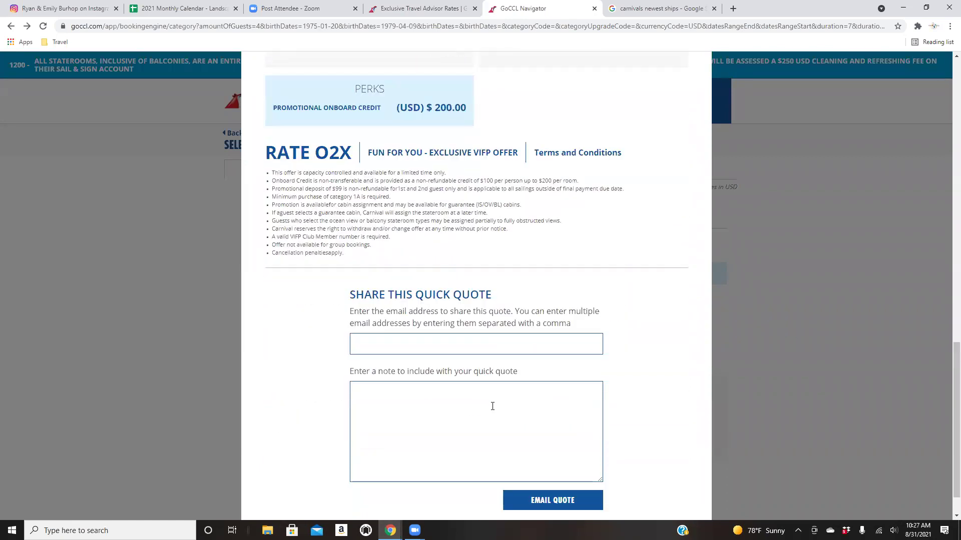
pyautogui.scroll(-1, 683, 337)
# Leave the share email field empty, then recheck the Day 1–8 itinerary and $3,477.56 payment schedule.
pyautogui.click(564, 301)
pyautogui.click(649, 318)
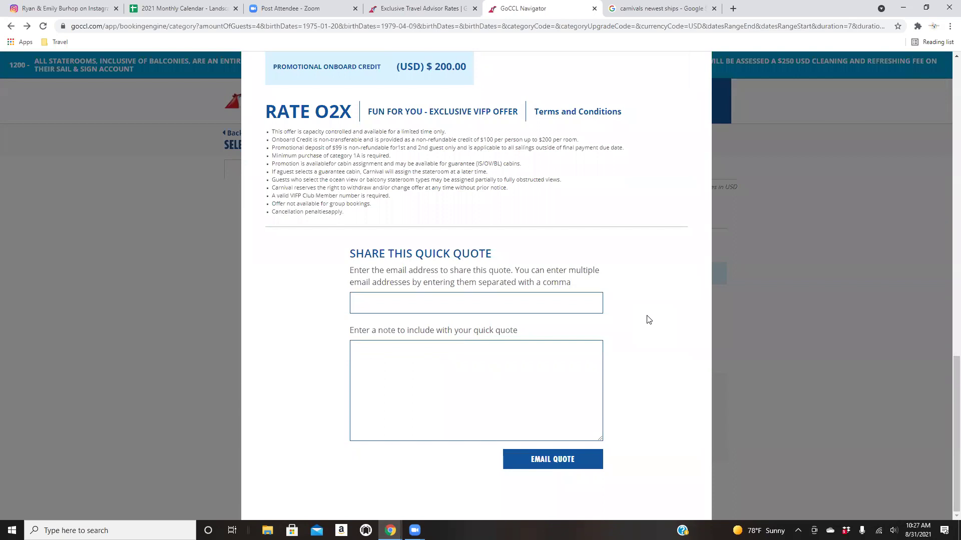
pyautogui.scroll(6, 636, 345)
pyautogui.scroll(3, 638, 353)
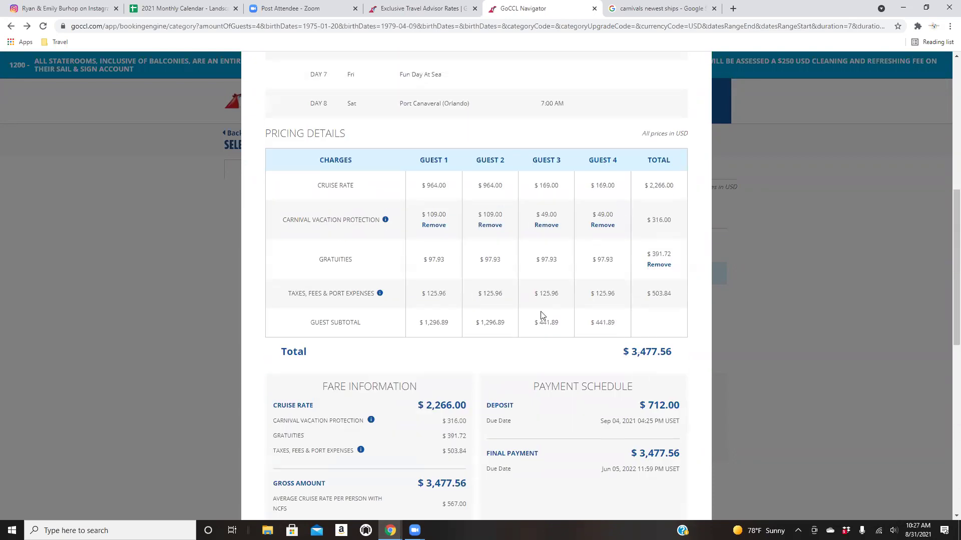
pyautogui.scroll(1, 544, 406)
pyautogui.scroll(4, 543, 406)
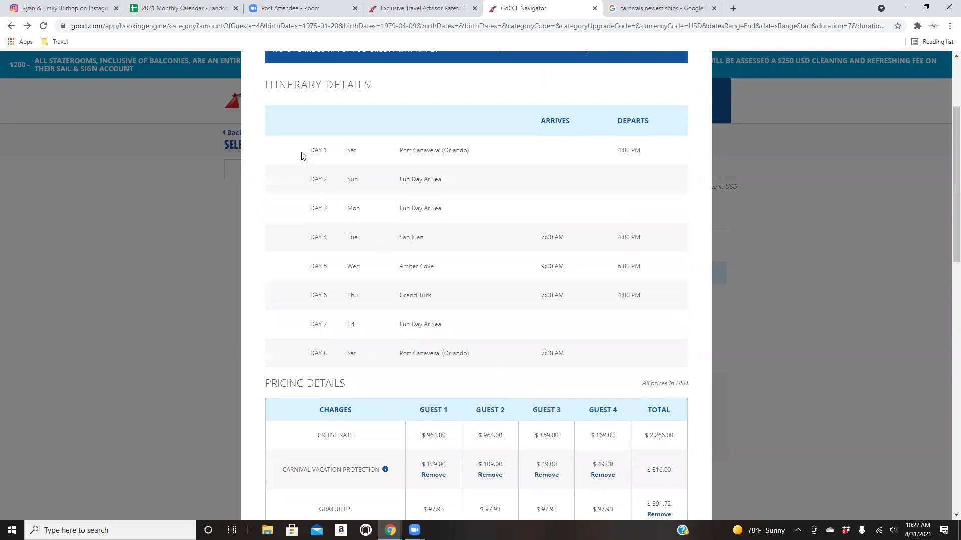
pyautogui.moveTo(301, 150)
pyautogui.mouseDown()
pyautogui.moveTo(485, 172)
pyautogui.moveTo(677, 343)
pyautogui.moveTo(672, 361)
pyautogui.moveTo(268, 135)
pyautogui.moveTo(292, 152)
pyautogui.mouseUp()
pyautogui.scroll(-1, 388, 272)
pyautogui.scroll(-7, 389, 271)
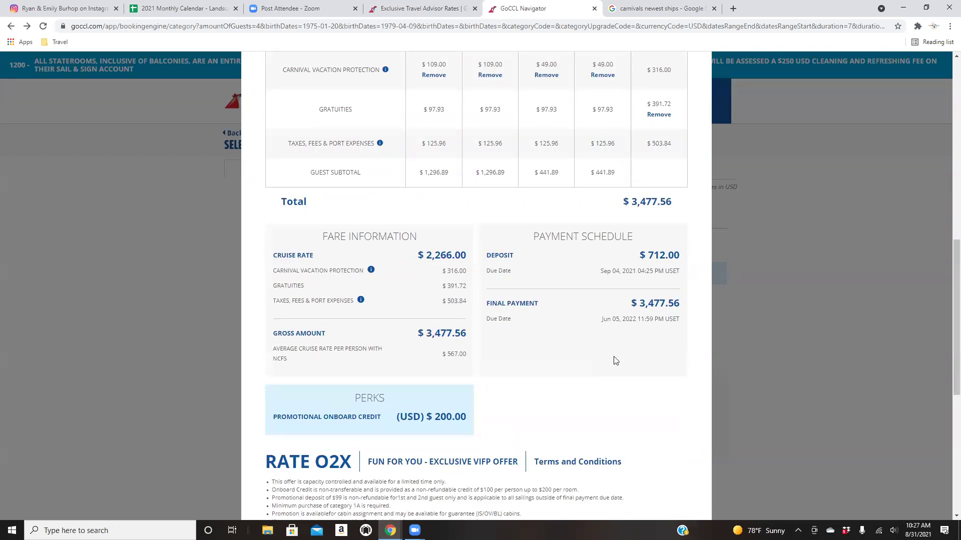
pyautogui.scroll(-6, 615, 361)
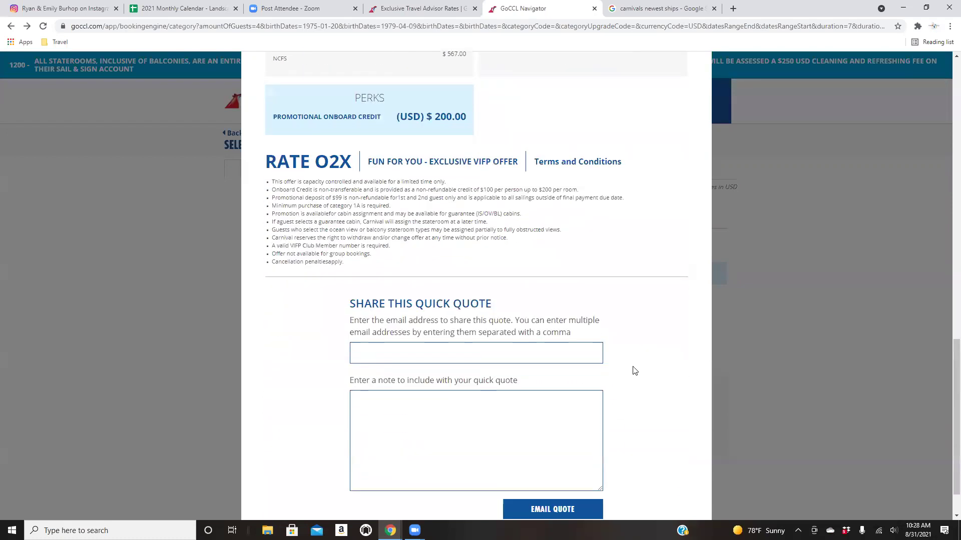
pyautogui.scroll(5, 635, 372)
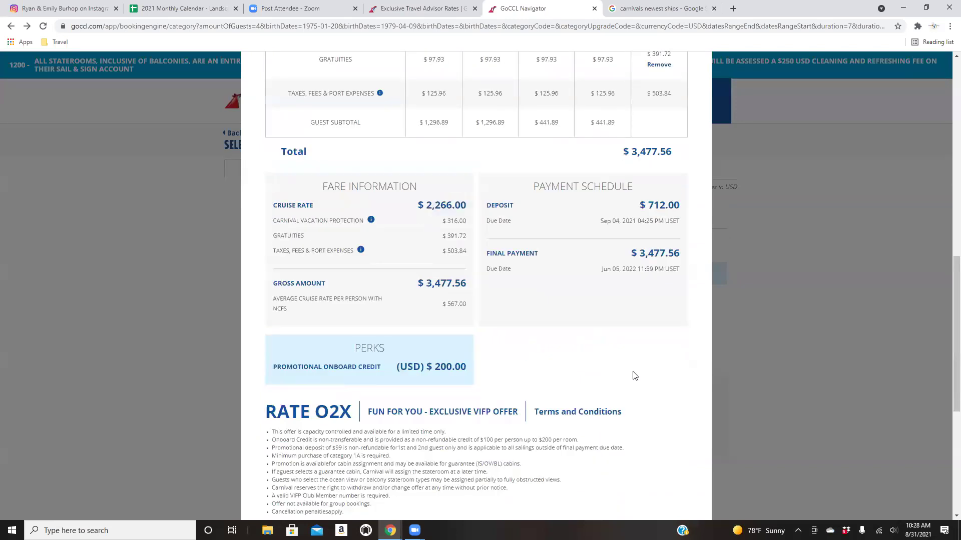
pyautogui.scroll(10, 634, 375)
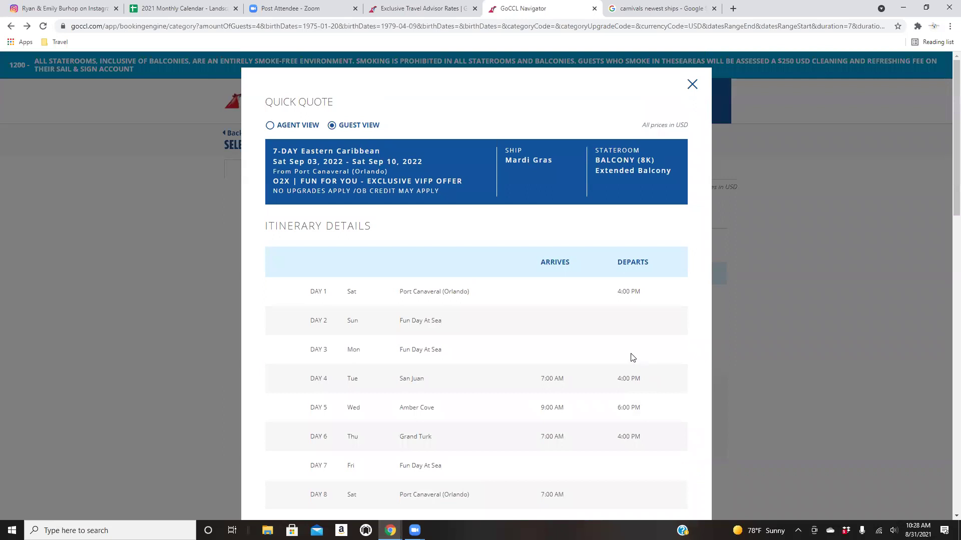
# Close the Quick Quote and return to the top of the balcony list showing 8K at $567 per person.
pyautogui.click(692, 85)
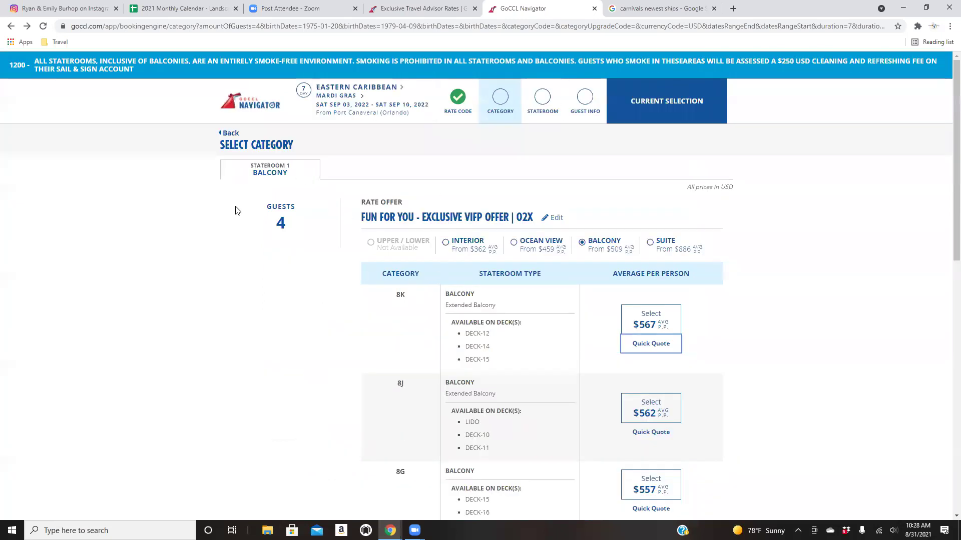
pyautogui.scroll(-4, 237, 212)
pyautogui.scroll(-8, 237, 212)
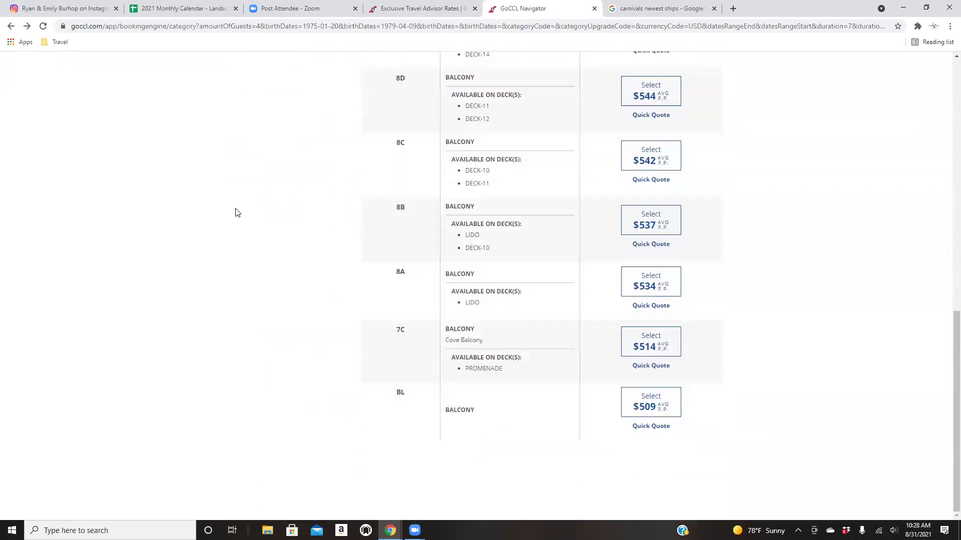
pyautogui.scroll(12, 237, 212)
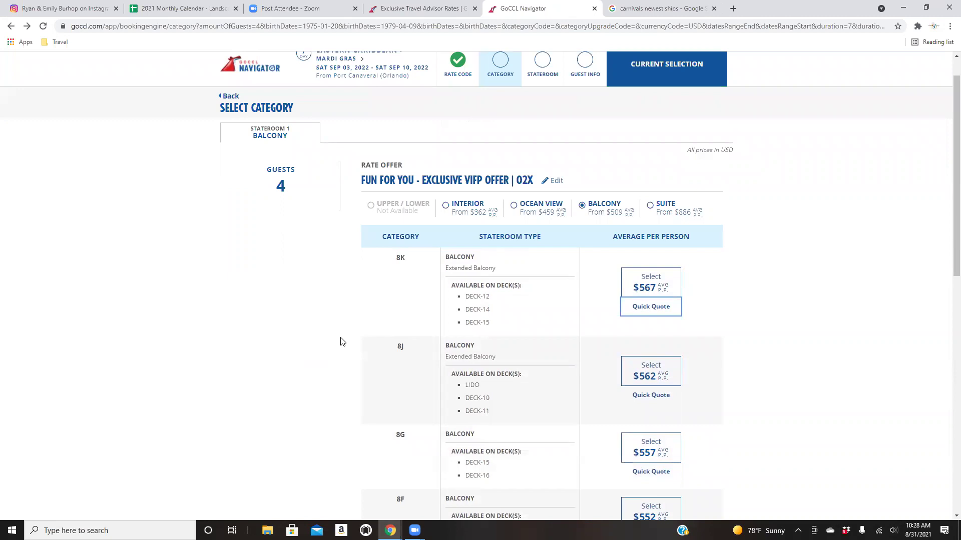
pyautogui.scroll(1, 340, 341)
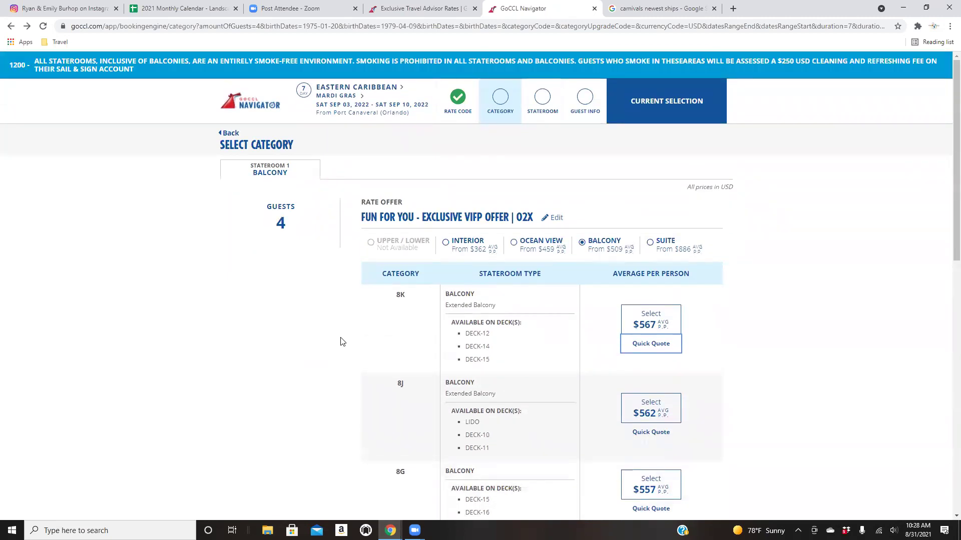